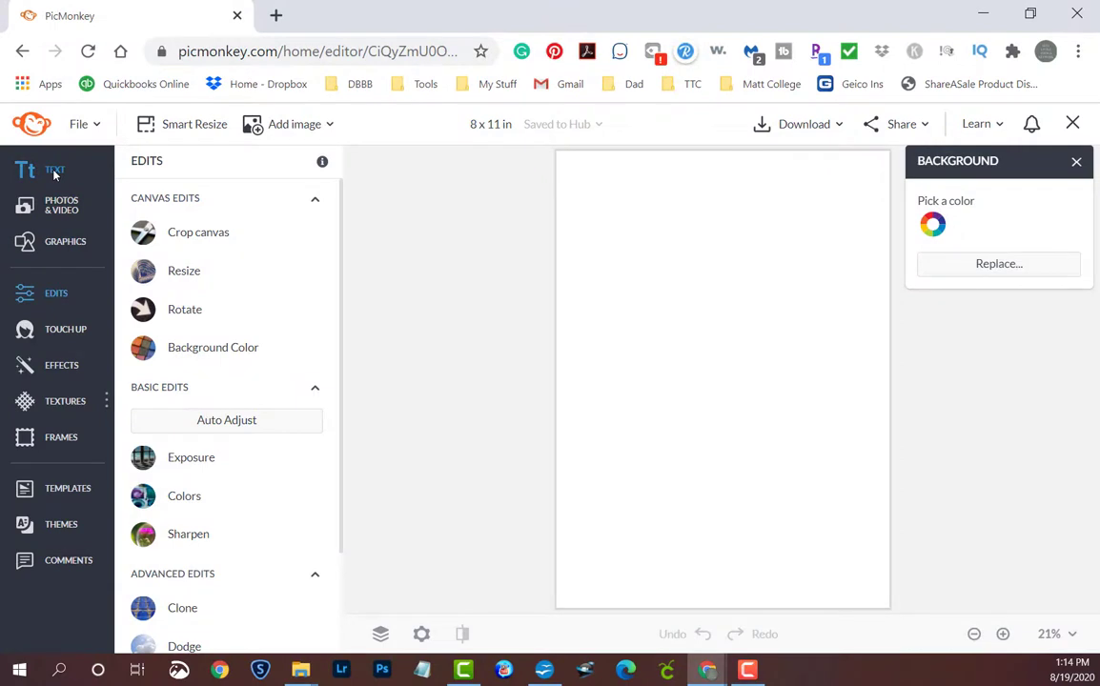
- Add a text box containing "Be" to the blank canvas
click(54, 173)
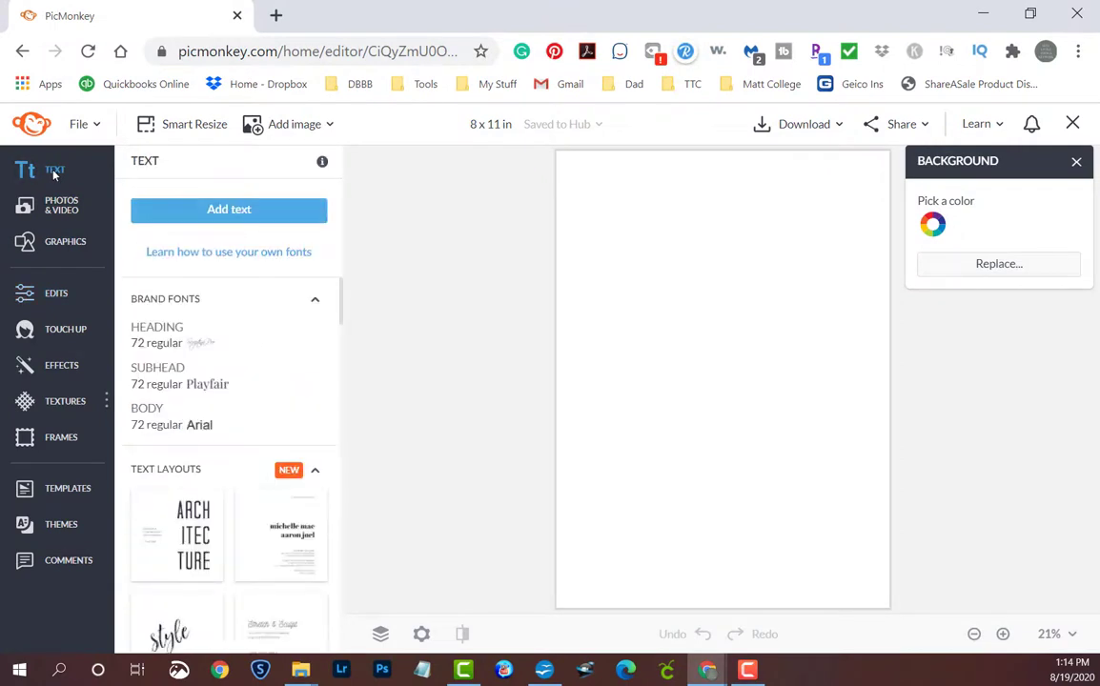
click(227, 212)
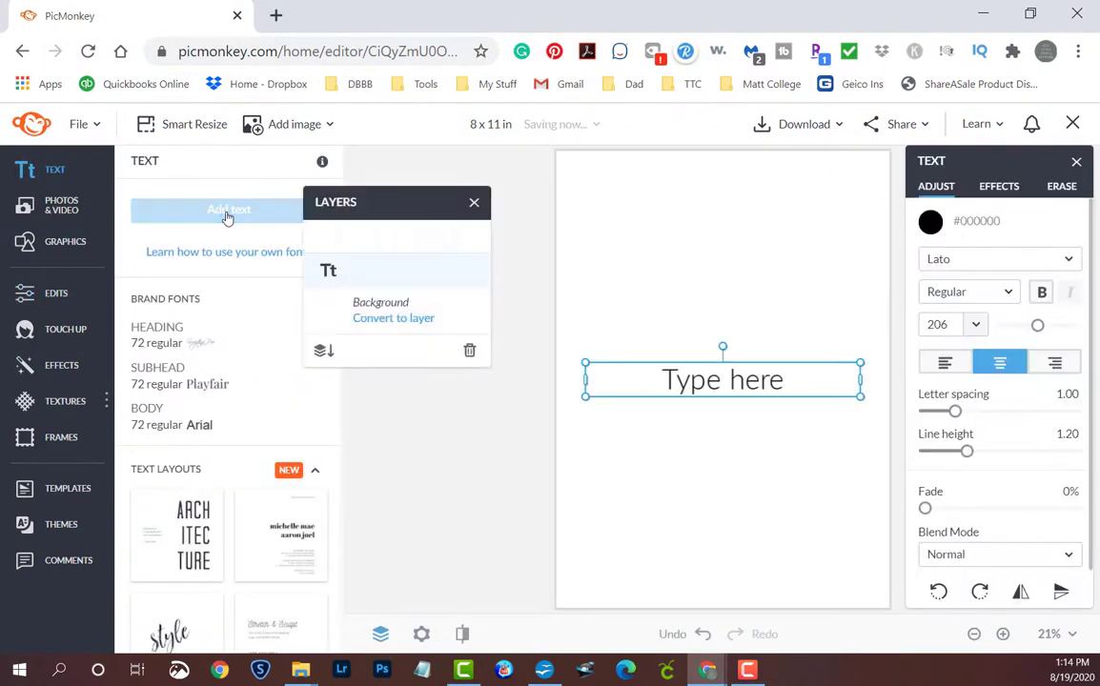
double_click(721, 373)
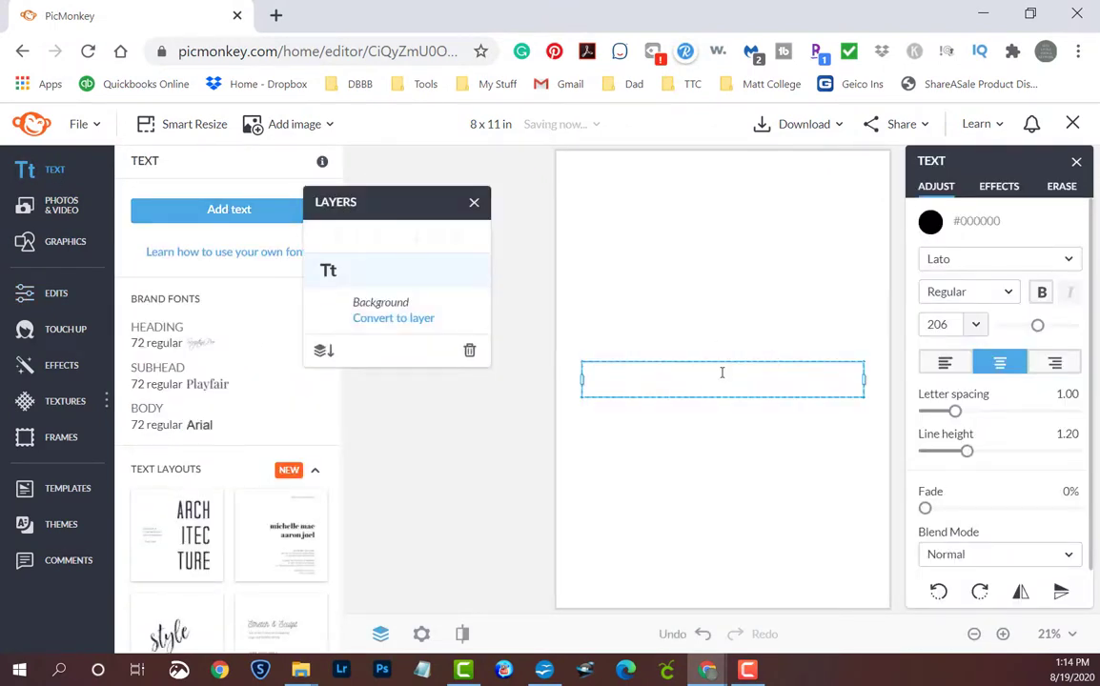
text(Be)
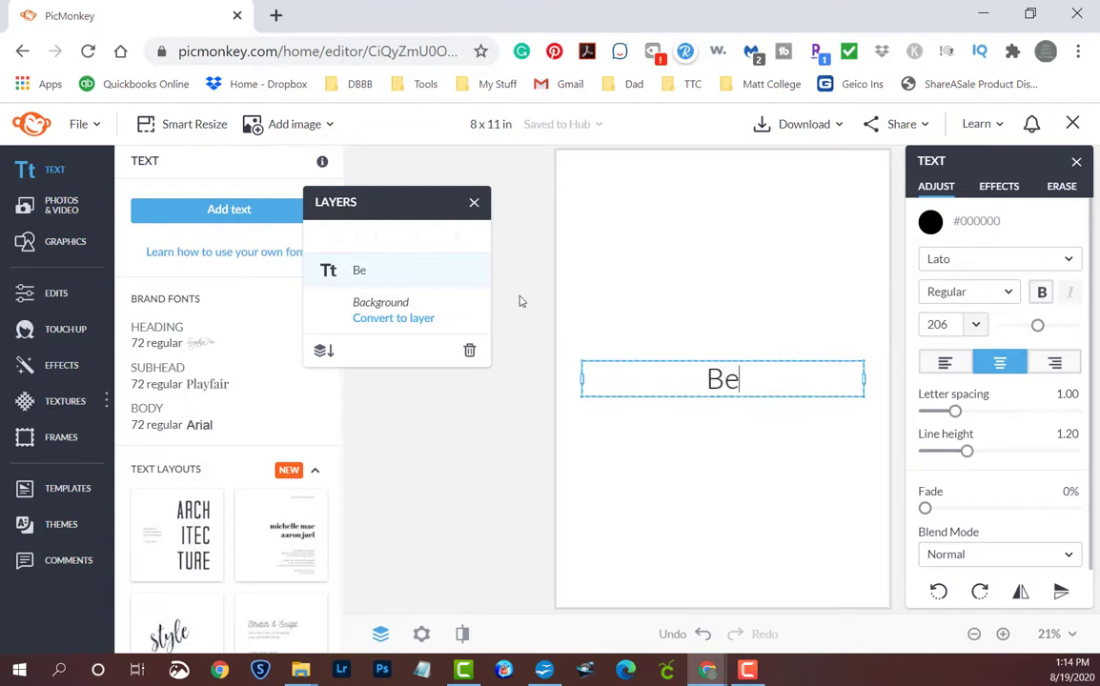
- Move "Be" to the upper left area of the page and add a separate "bold," text box directly beneath it
click(239, 210)
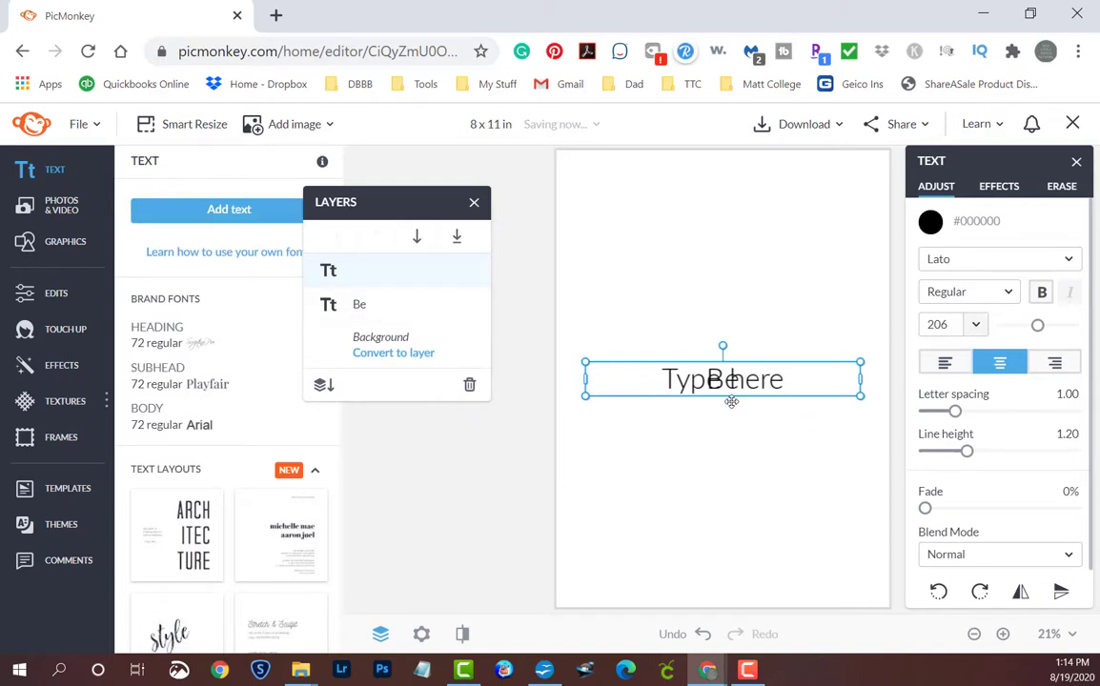
drag(730, 401, 717, 457)
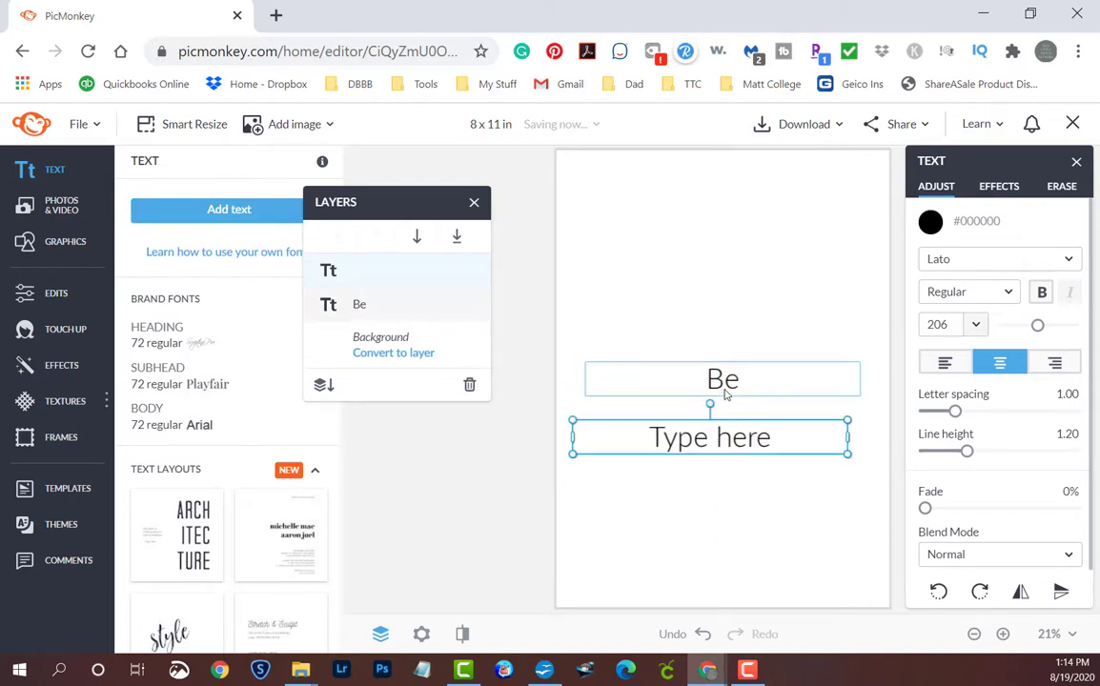
drag(724, 394, 631, 304)
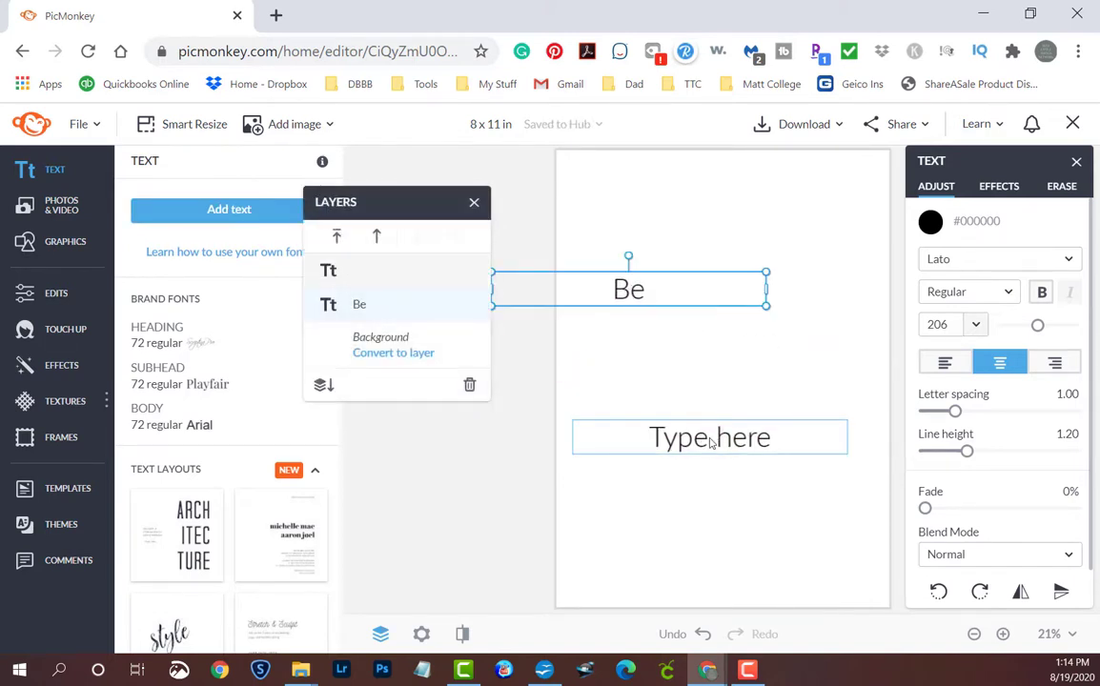
click(710, 443)
click(710, 437)
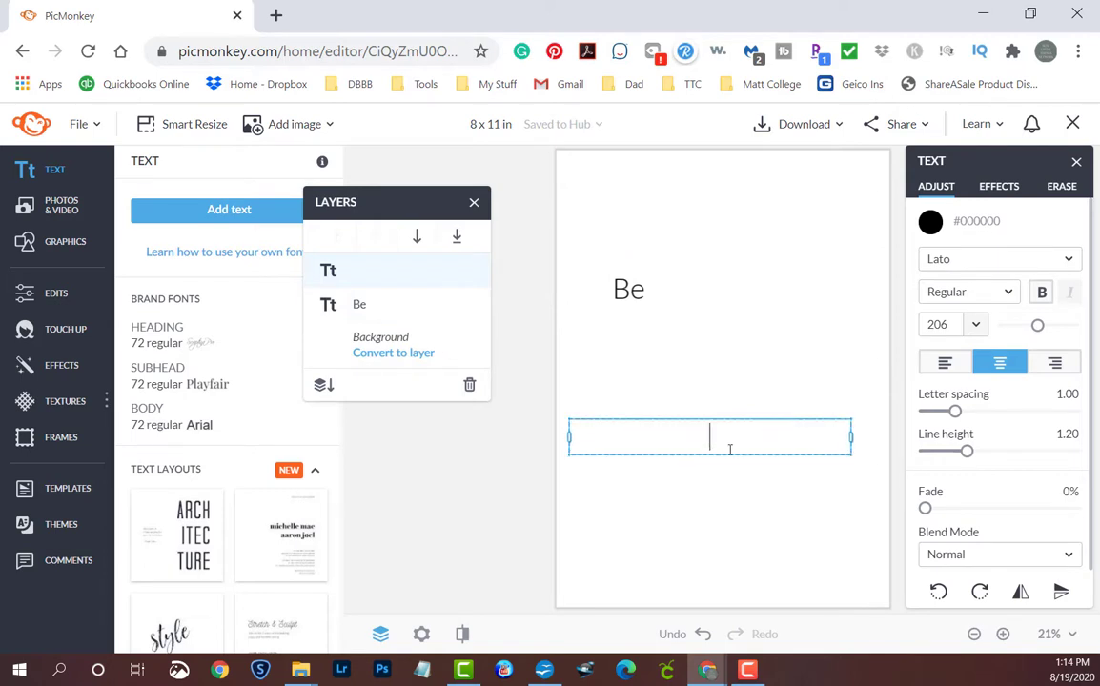
text(bold)
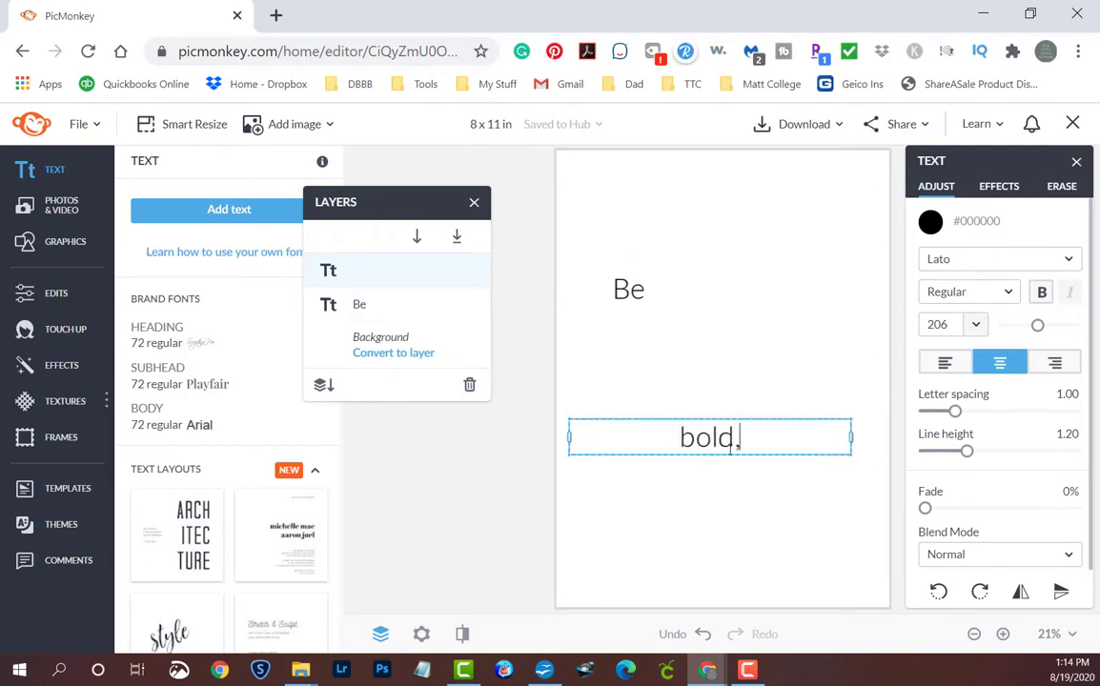
key(Escape)
drag(729, 441, 678, 328)
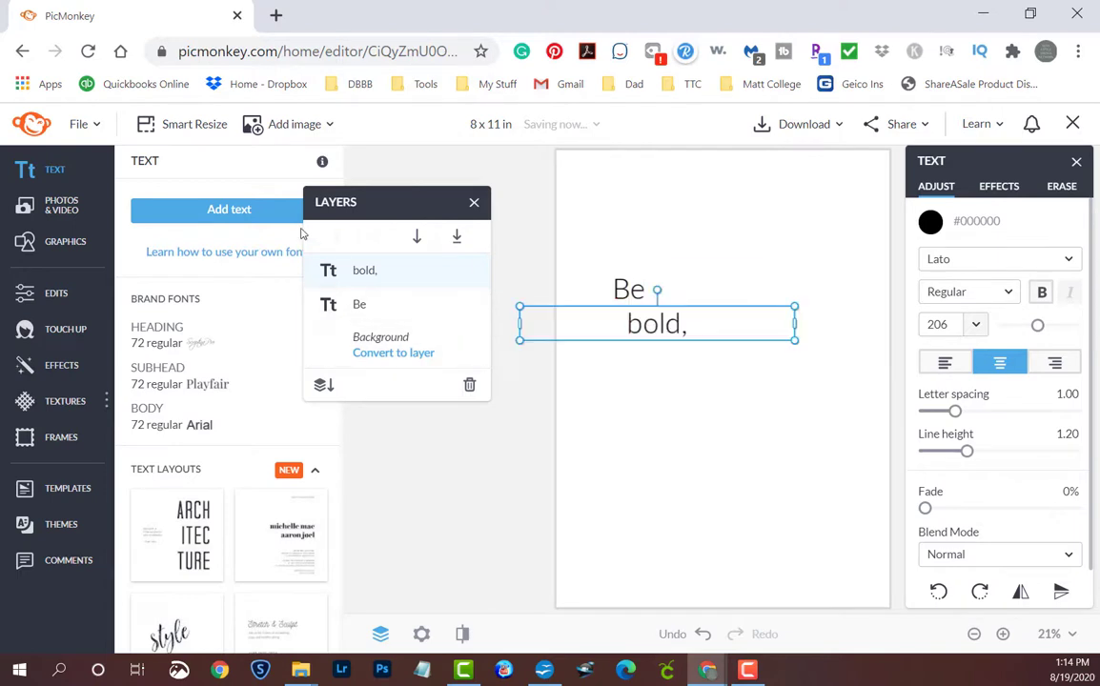
- Add a third text box reading "brave &" in the middle of the page, below "bold,"
click(212, 211)
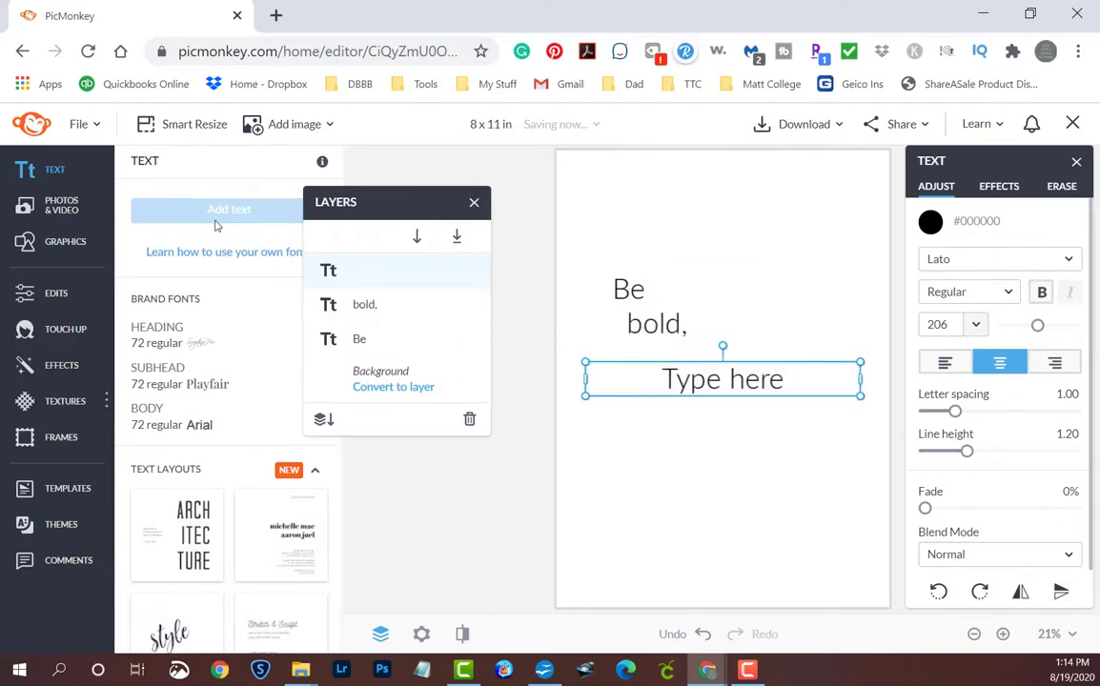
double_click(716, 377)
text(brave)
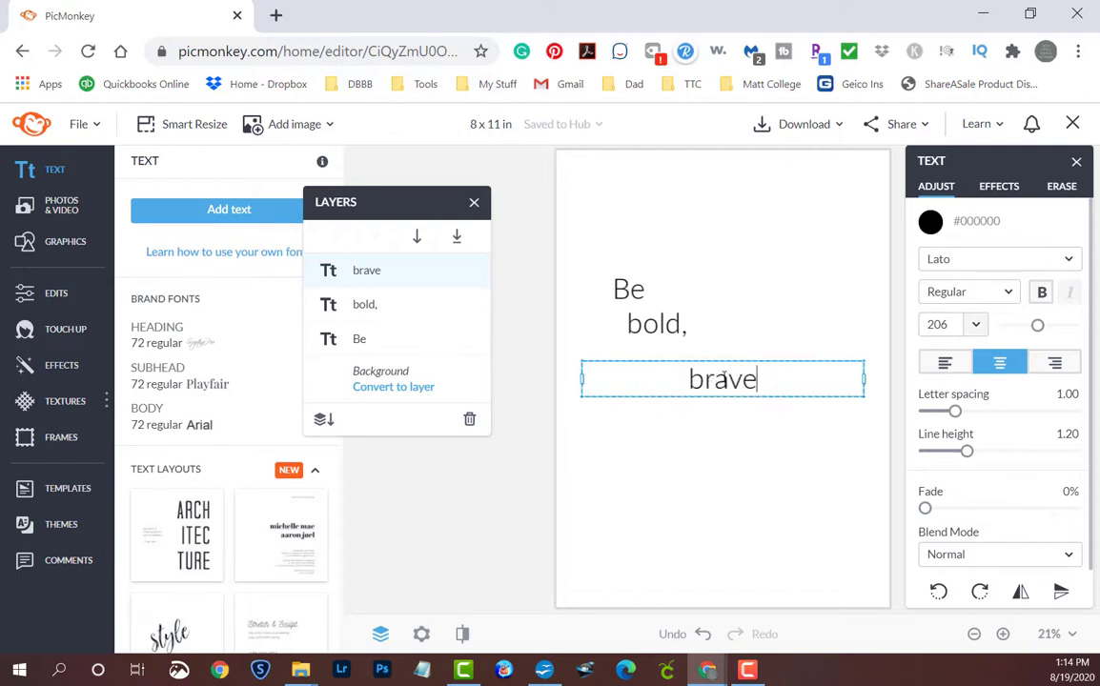
text( &)
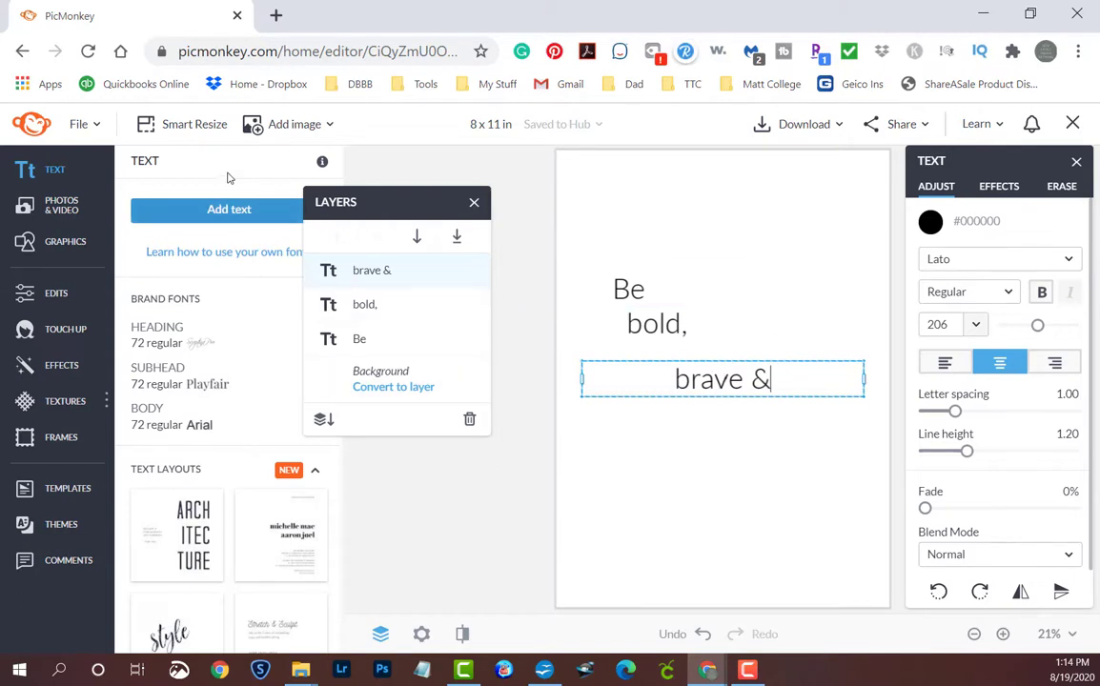
- Add a fourth text box reading "brilliant." and place it below "brave &"
click(217, 208)
drag(707, 381, 703, 443)
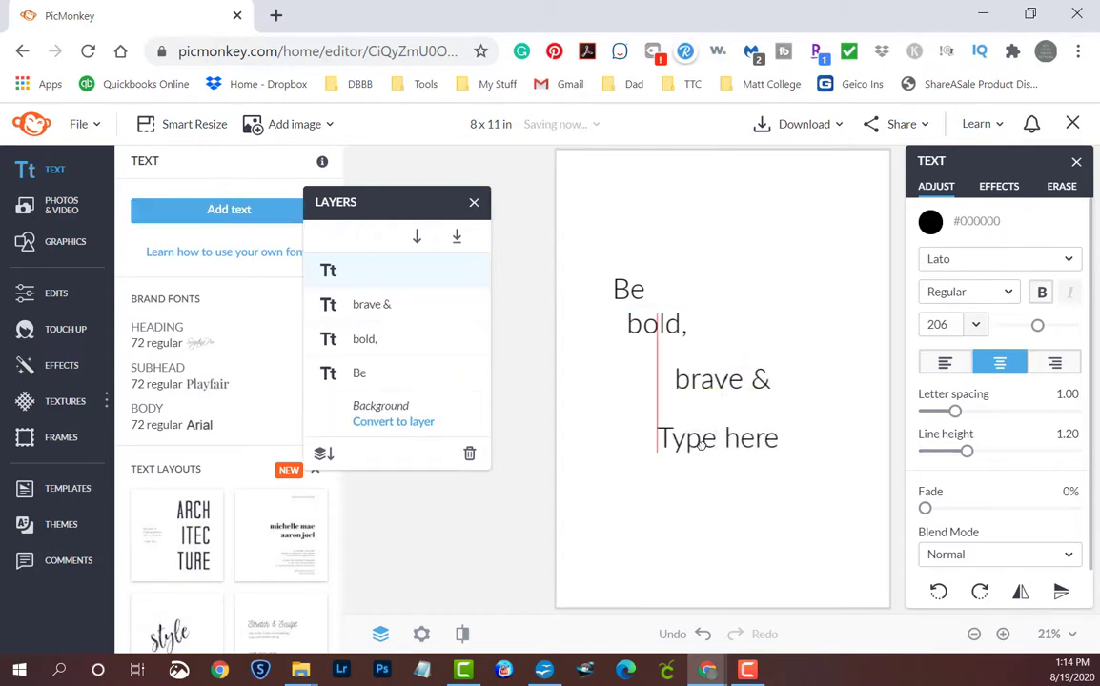
double_click(703, 444)
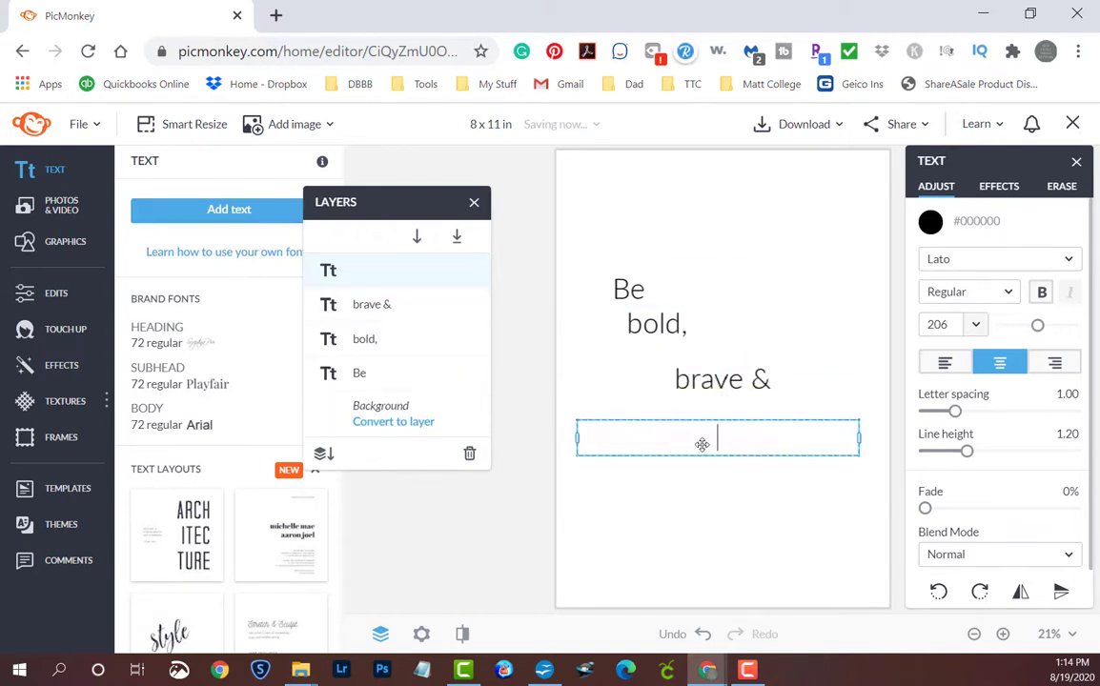
text(bril)
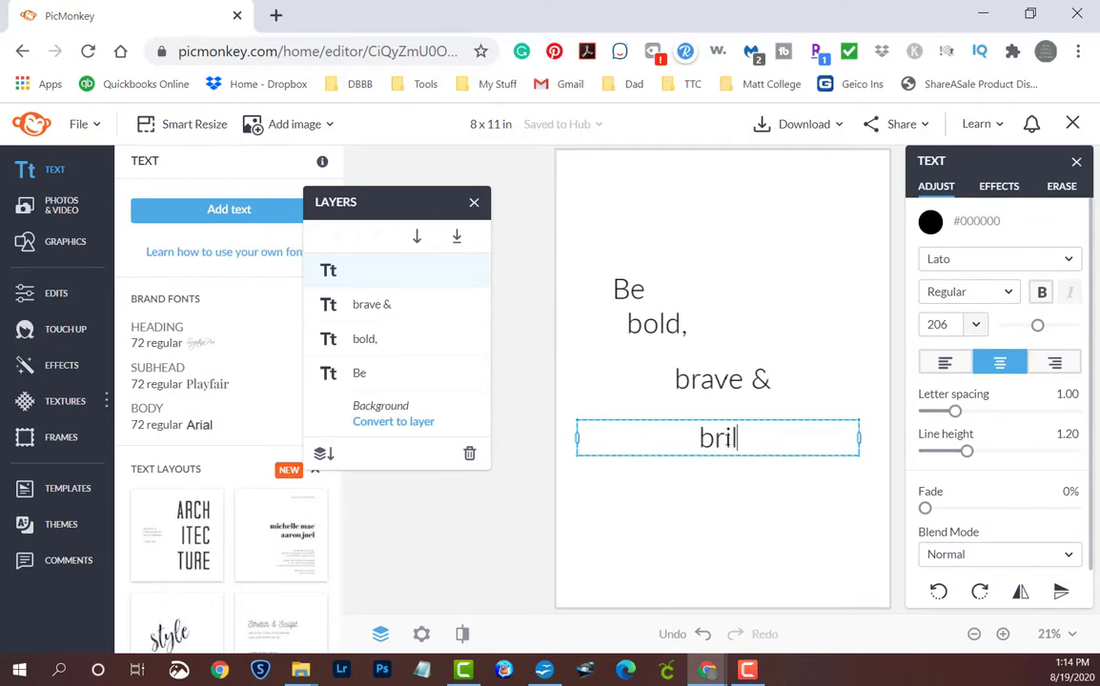
text(liant.)
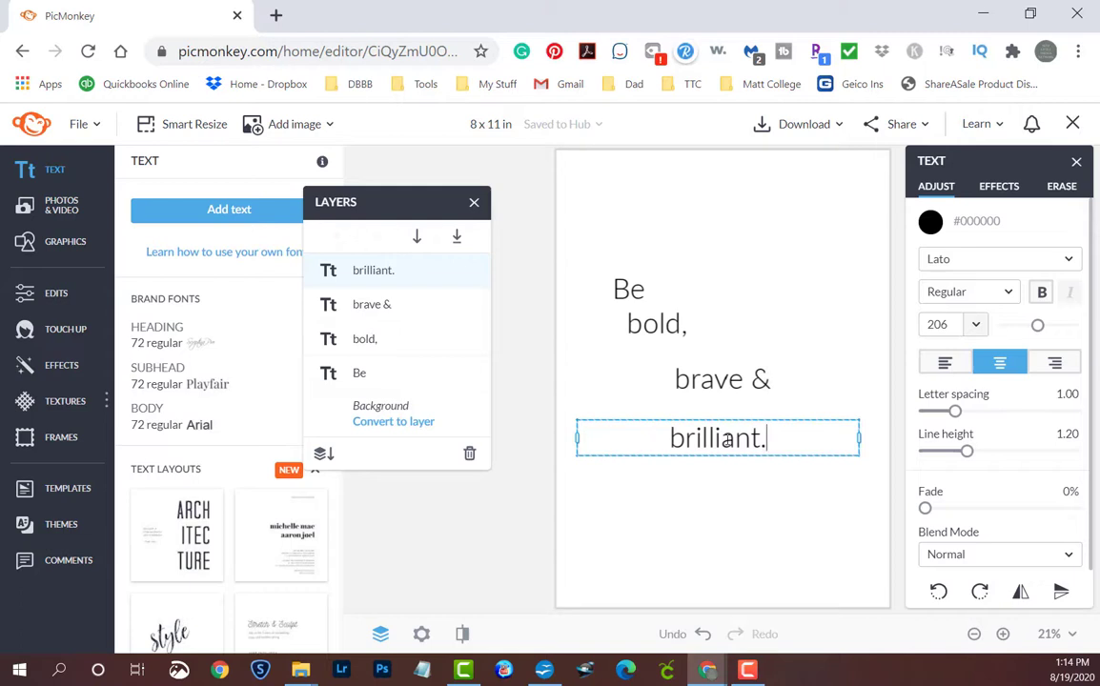
- Try Code Pro Bold on the "Be" text, then set its font to Arial Black
click(667, 296)
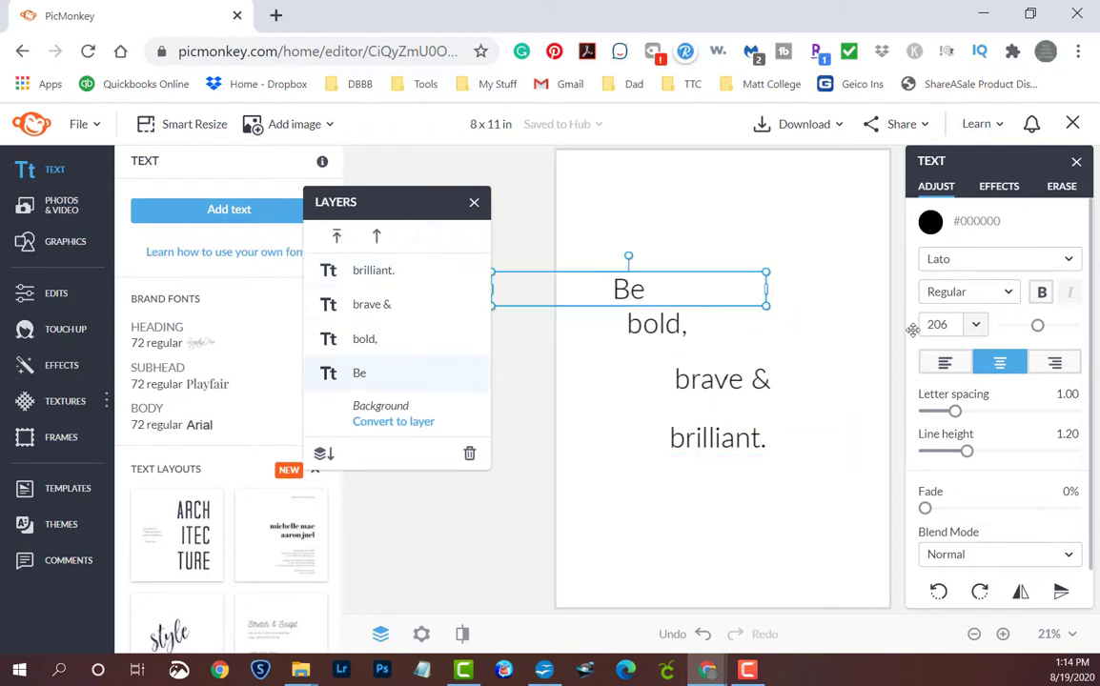
click(1066, 260)
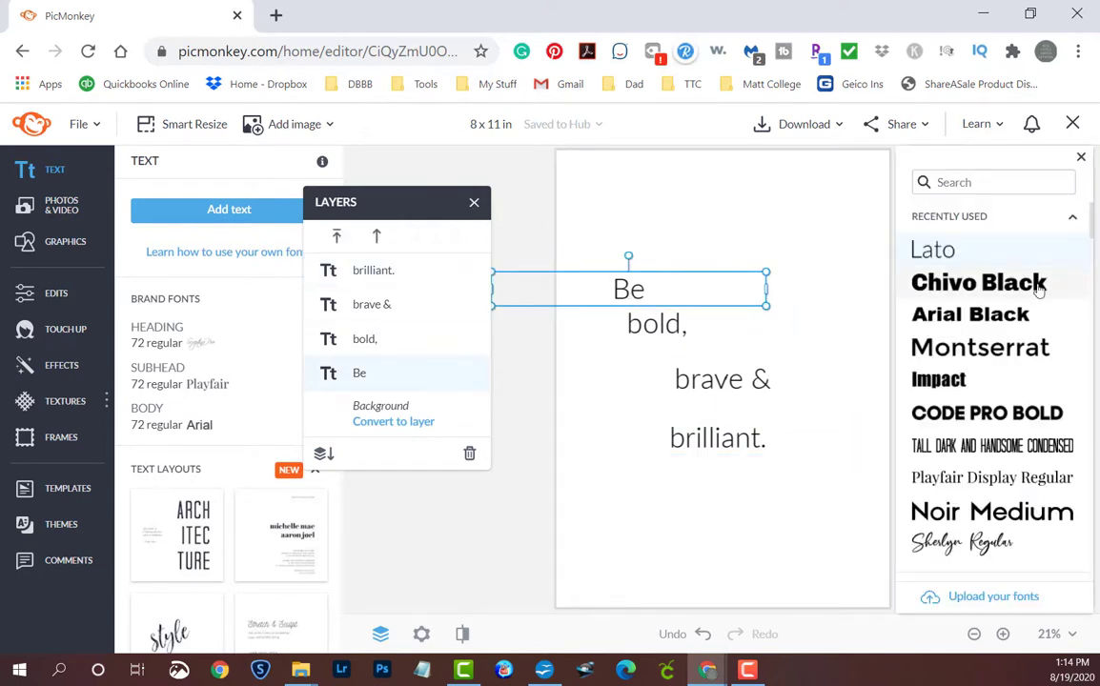
click(972, 415)
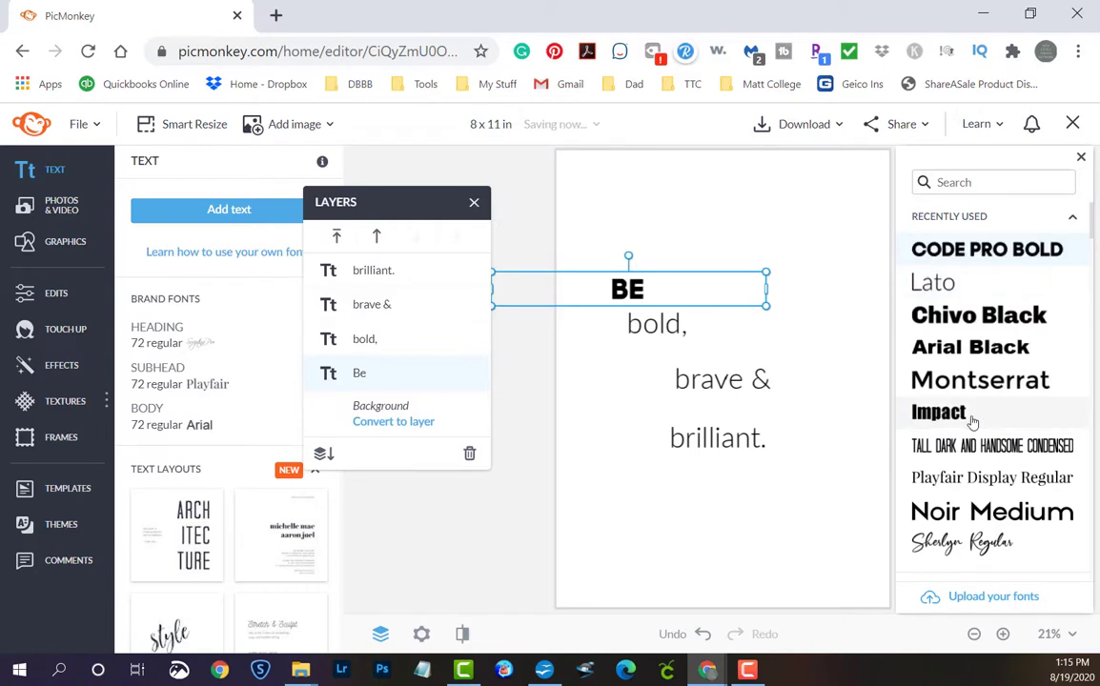
click(971, 347)
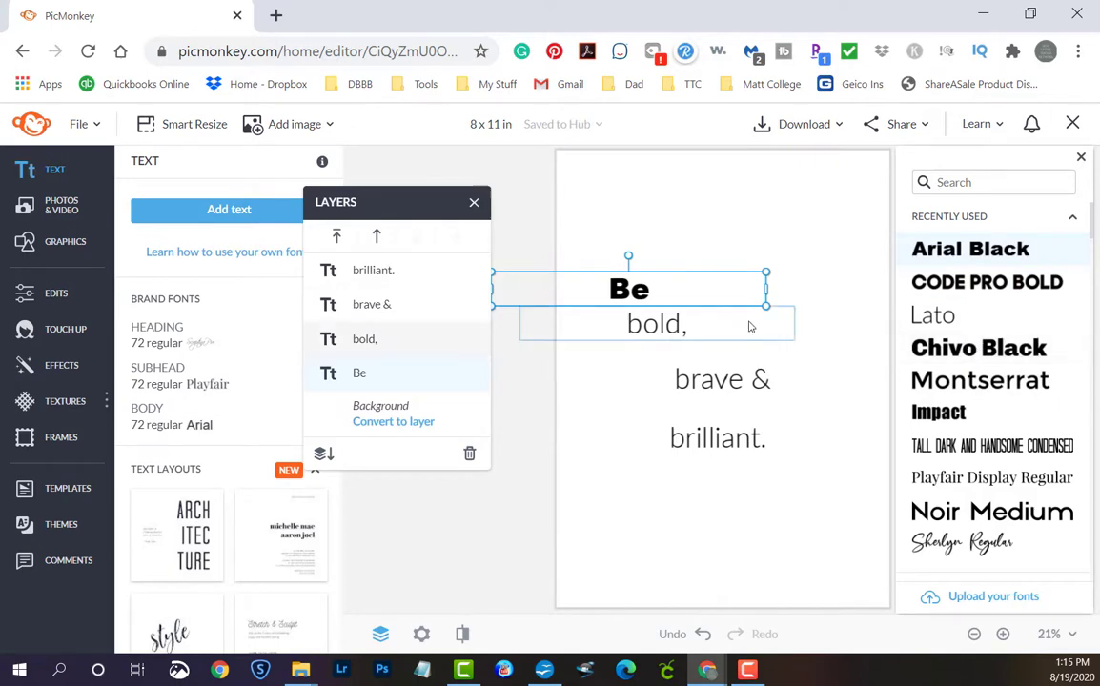
- Change the font of the "bold," text to Arial Black
click(664, 336)
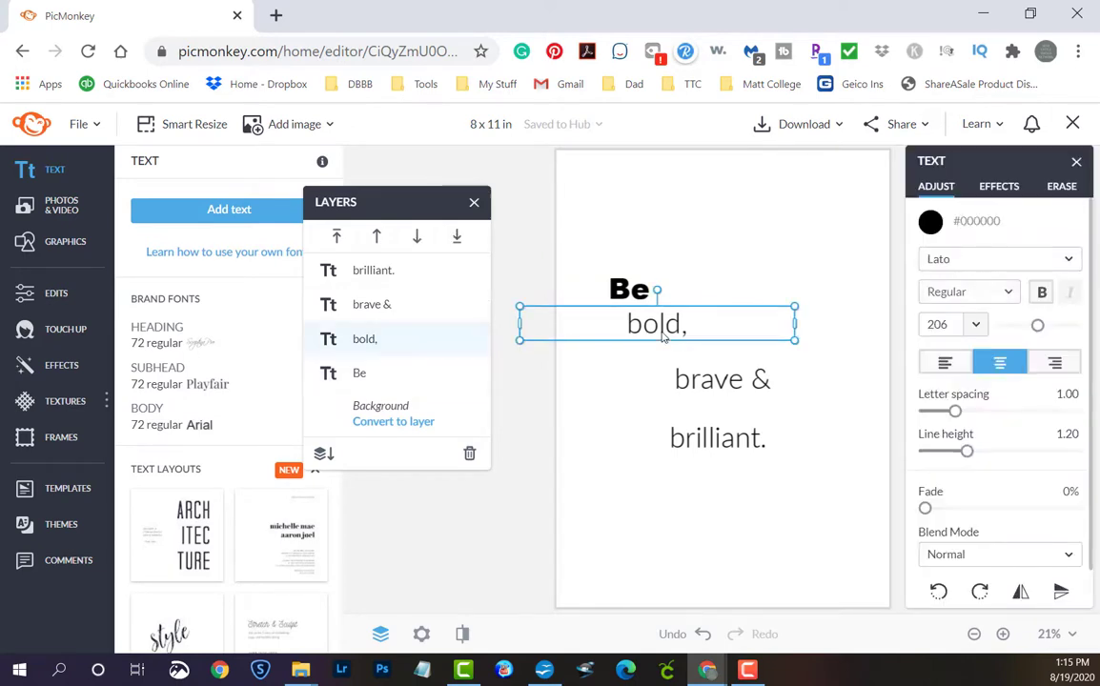
click(933, 222)
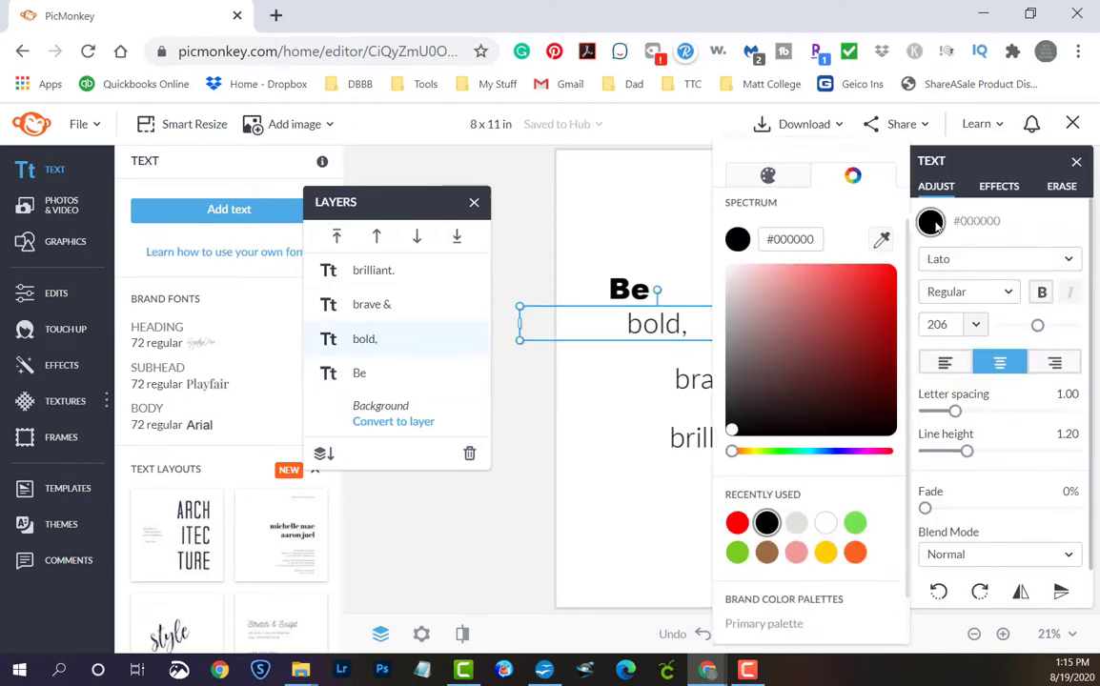
click(975, 261)
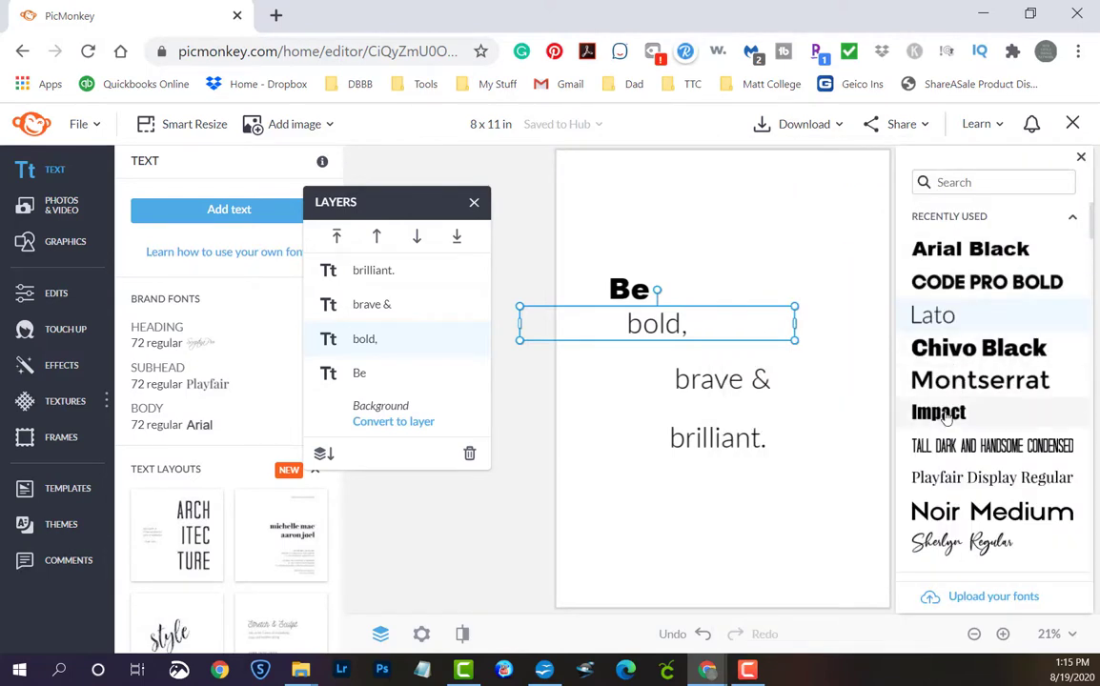
click(970, 249)
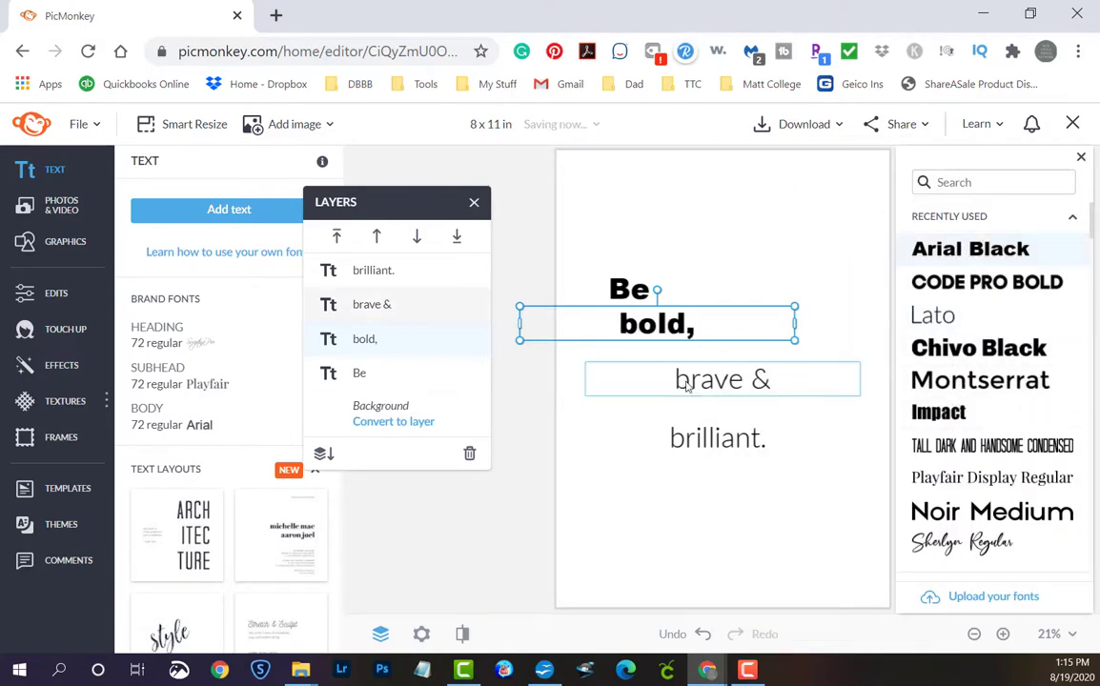
- Change the font of the "brave &" text to Arial Black
click(746, 384)
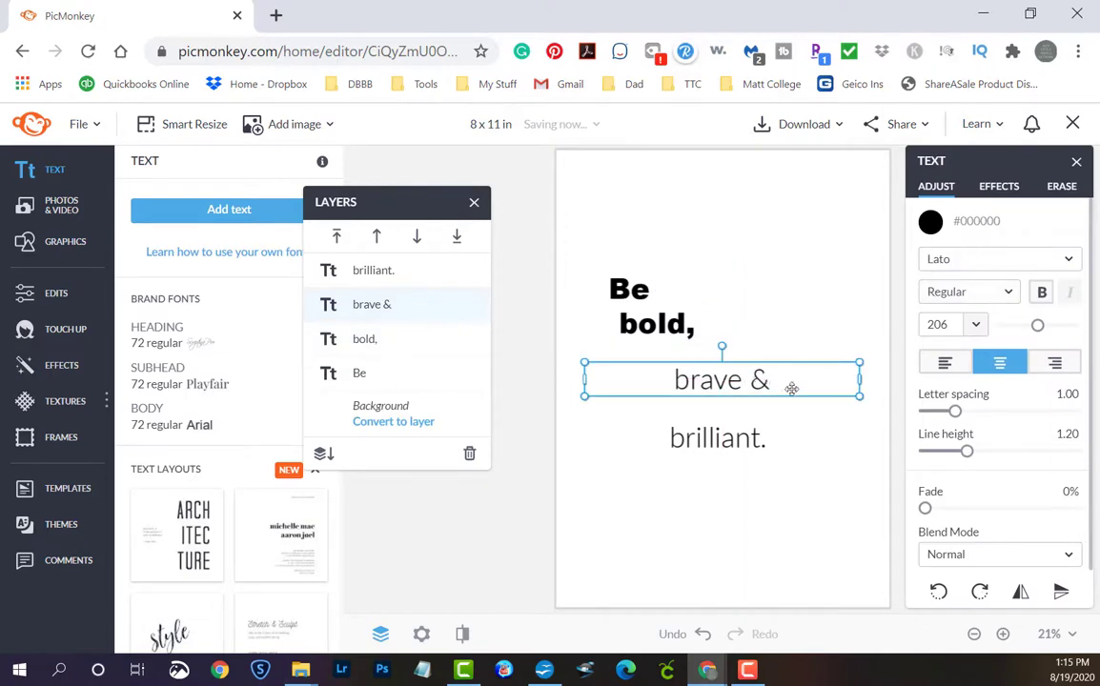
click(754, 380)
click(1014, 267)
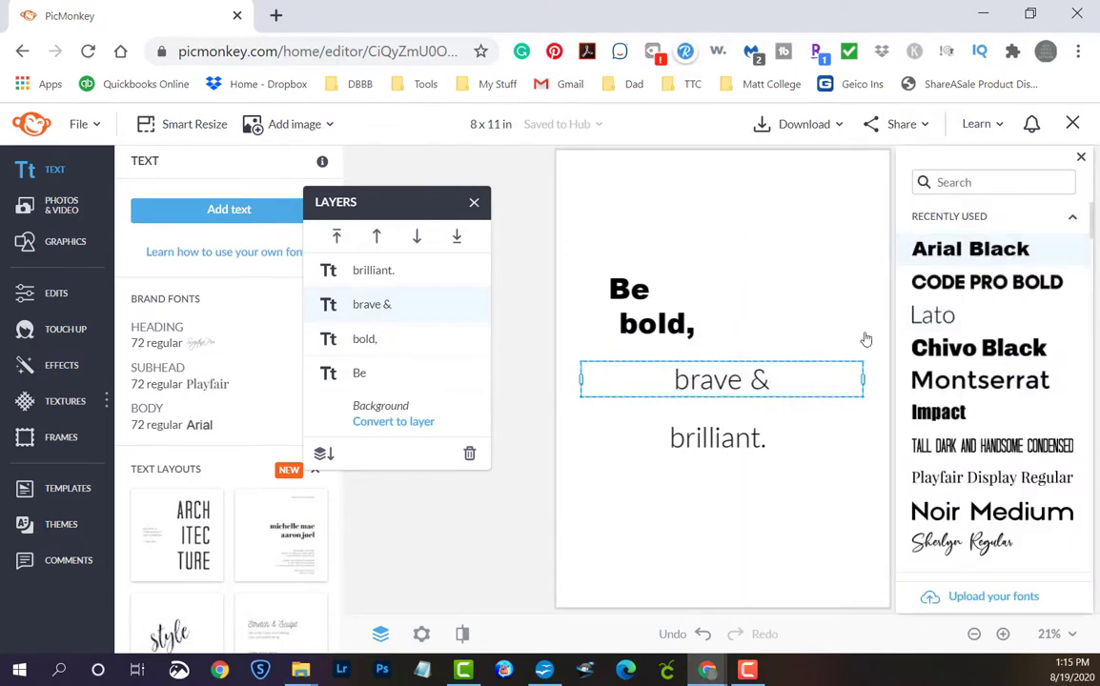
click(806, 335)
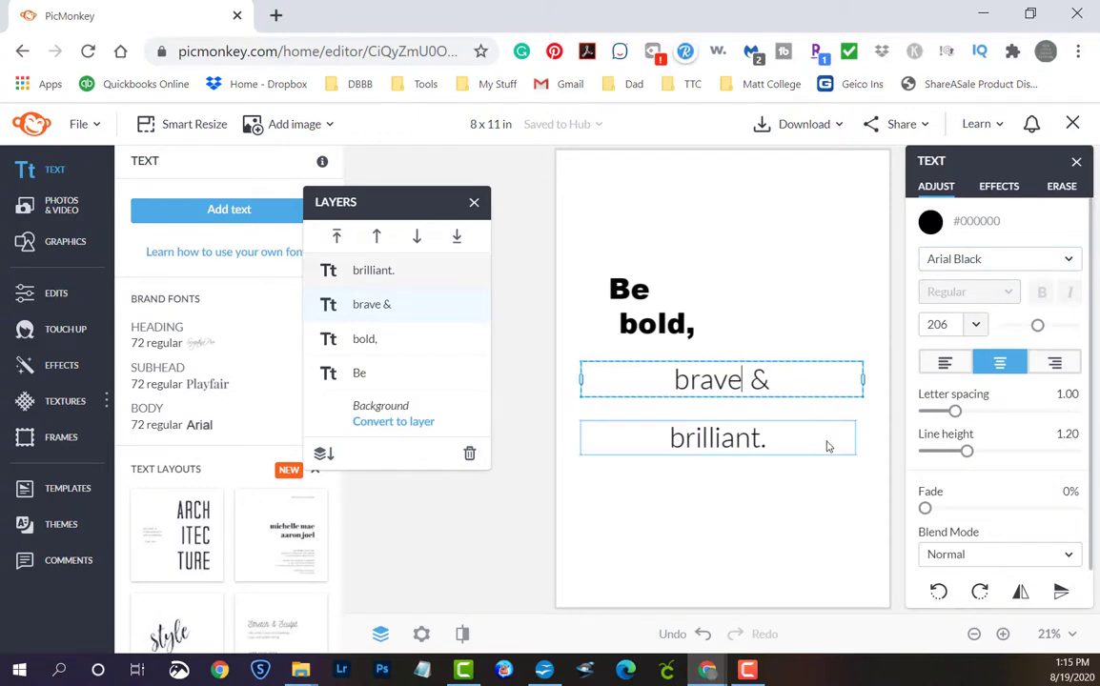
click(830, 385)
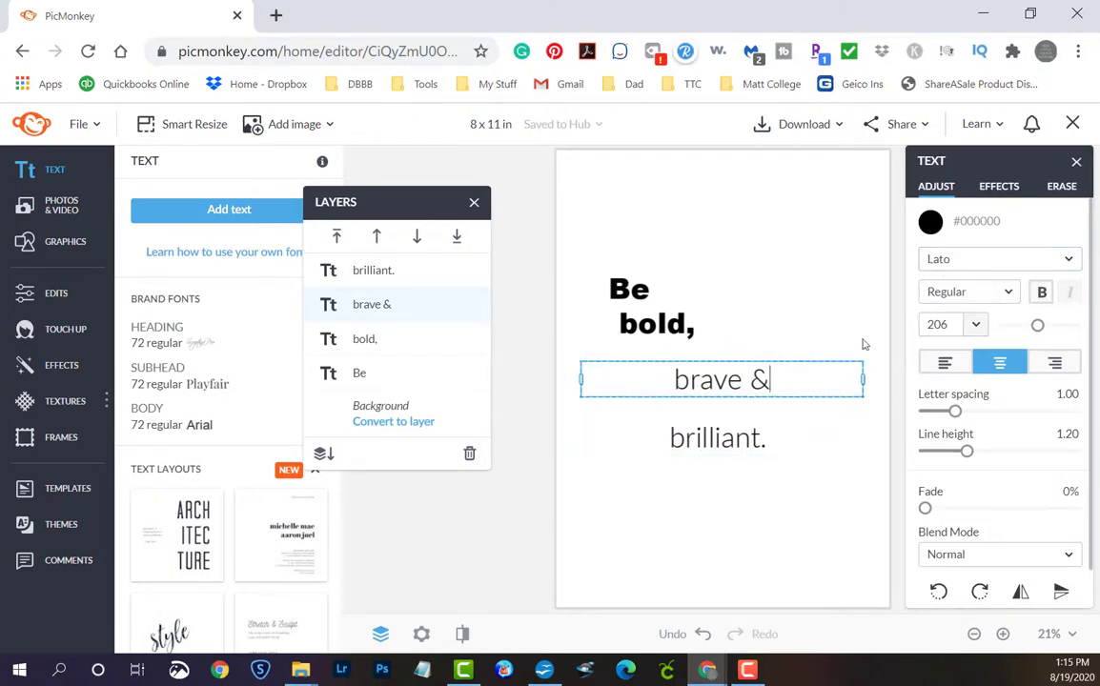
click(830, 340)
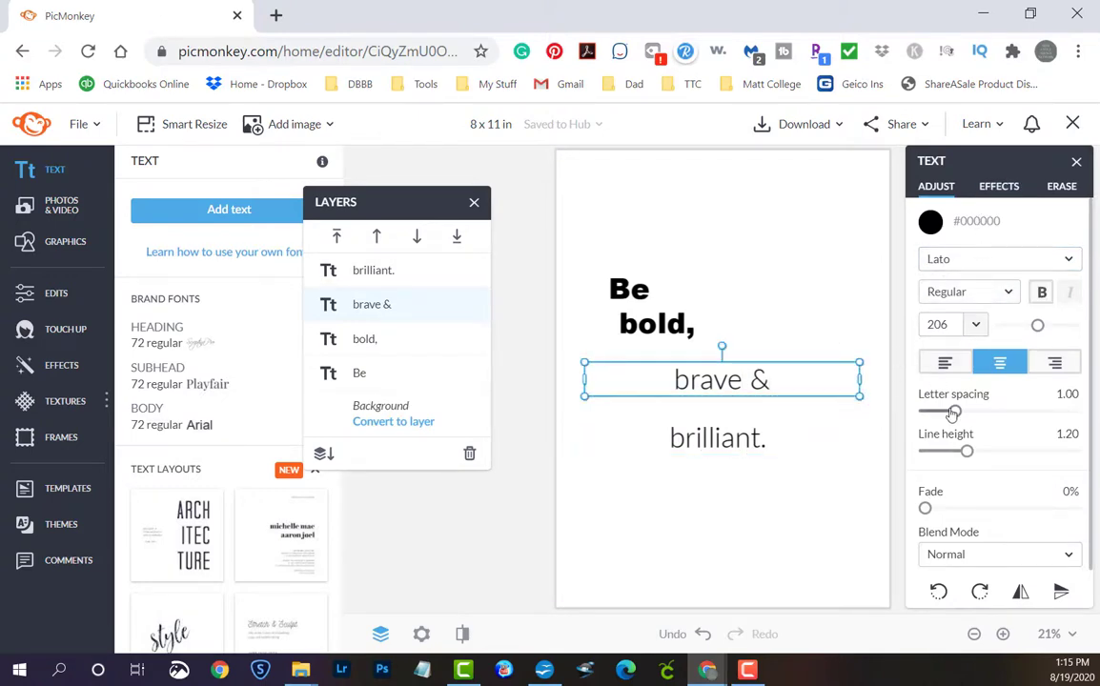
click(958, 261)
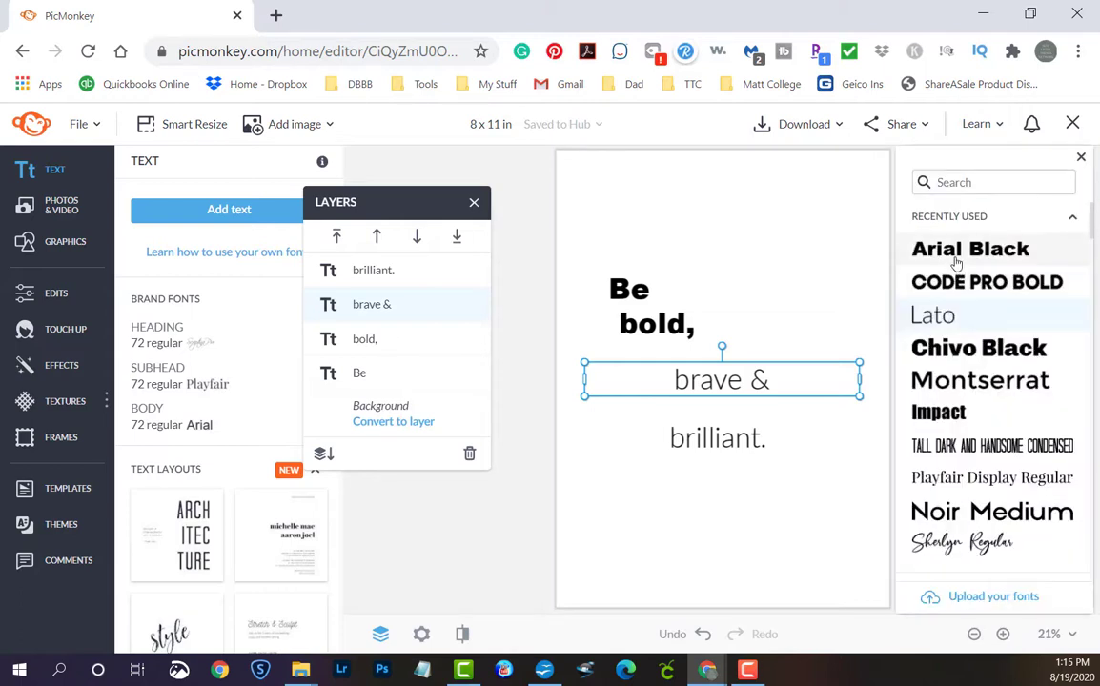
click(956, 256)
- Set the "brilliant." text in Arial Black and enlarge it to about size 302
click(738, 446)
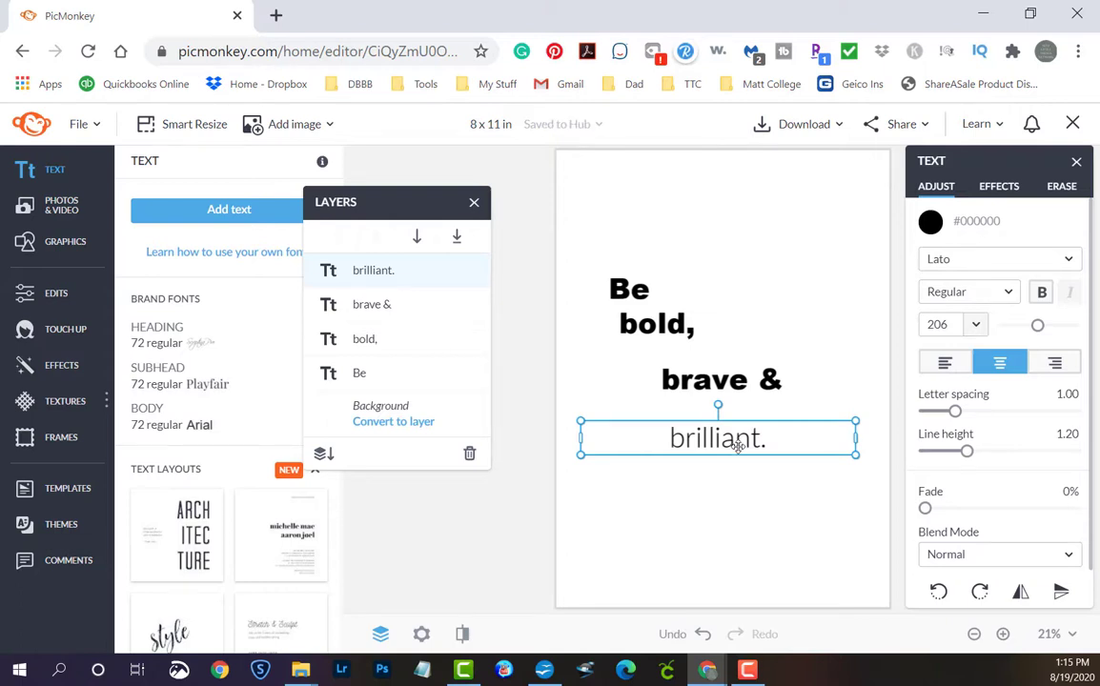
click(976, 262)
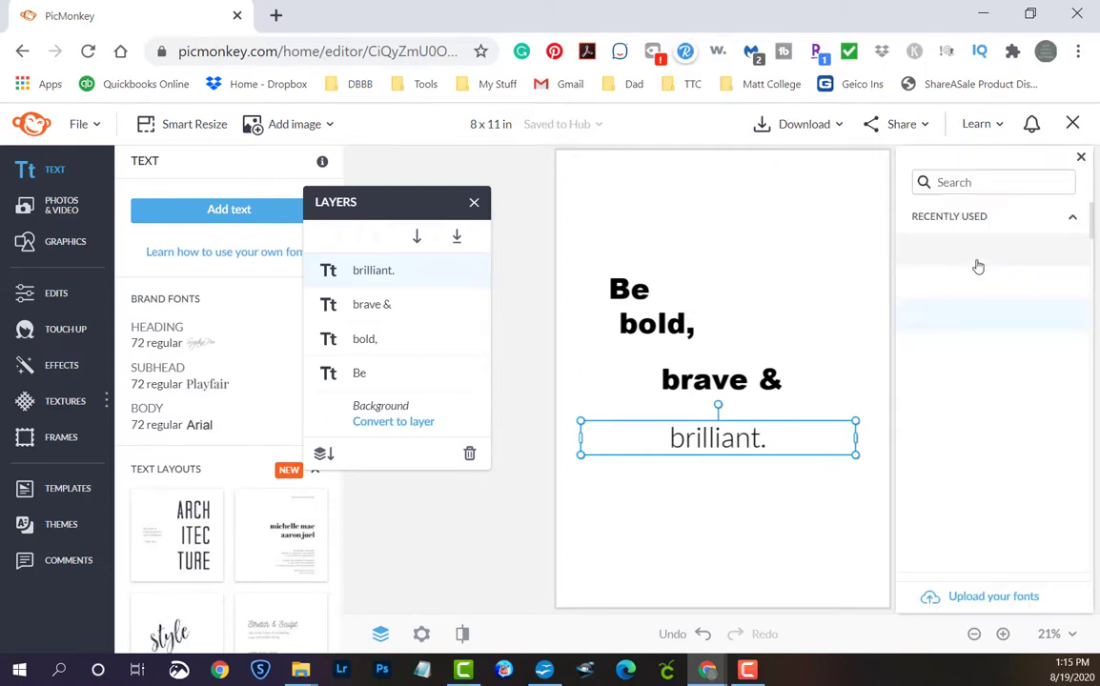
click(979, 255)
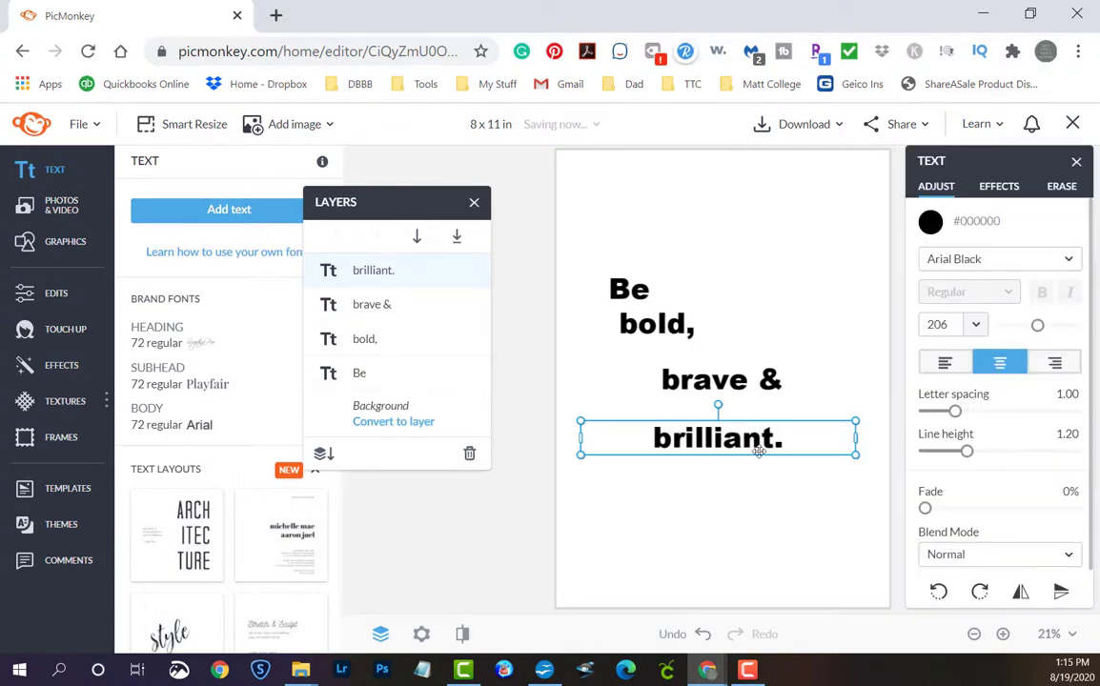
drag(856, 454, 974, 672)
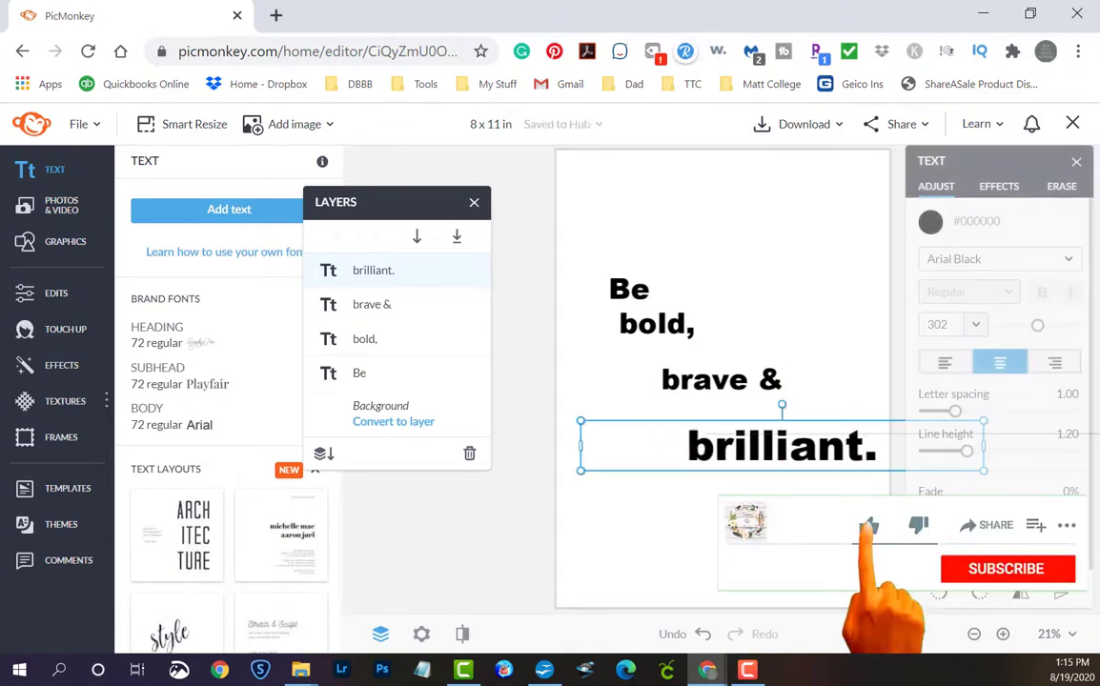
- Enlarge "brilliant." to about size 372 and "brave &" to about 345, and stack them in the lower part of the page
drag(583, 473, 495, 562)
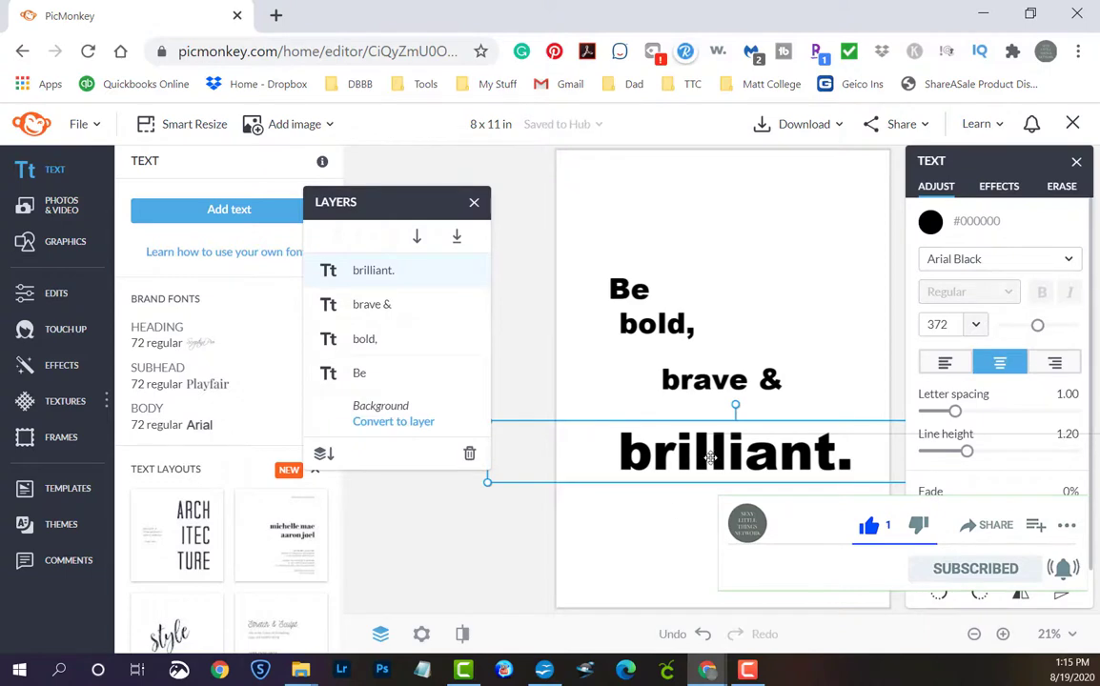
drag(705, 456, 692, 528)
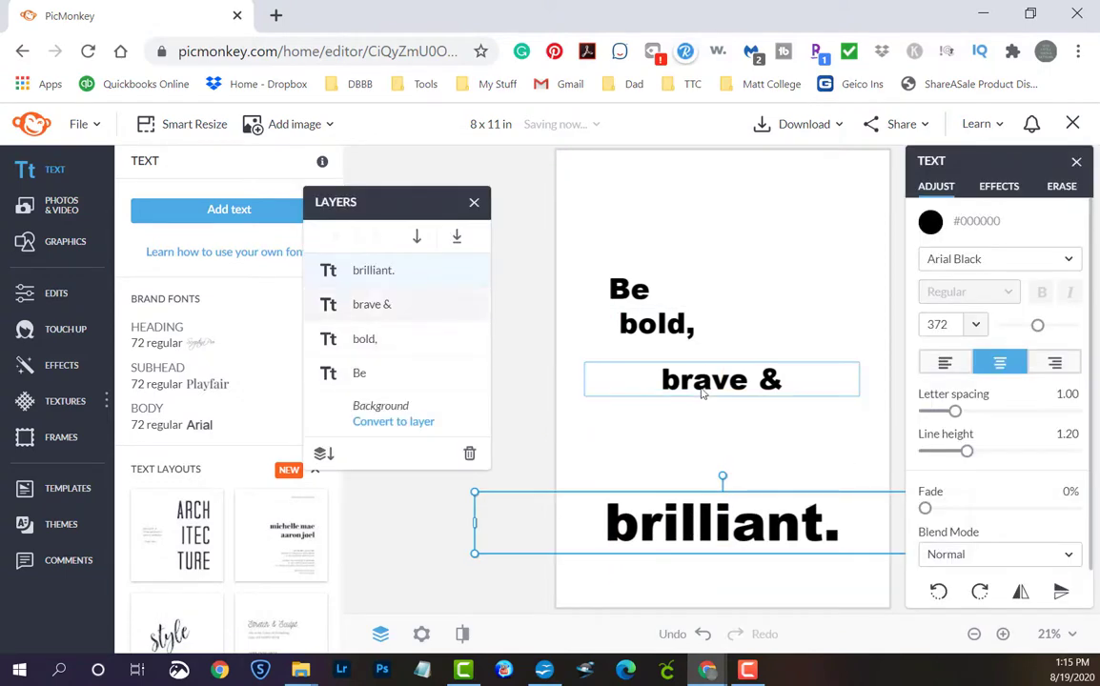
click(707, 381)
drag(707, 381, 653, 437)
drag(803, 455, 969, 558)
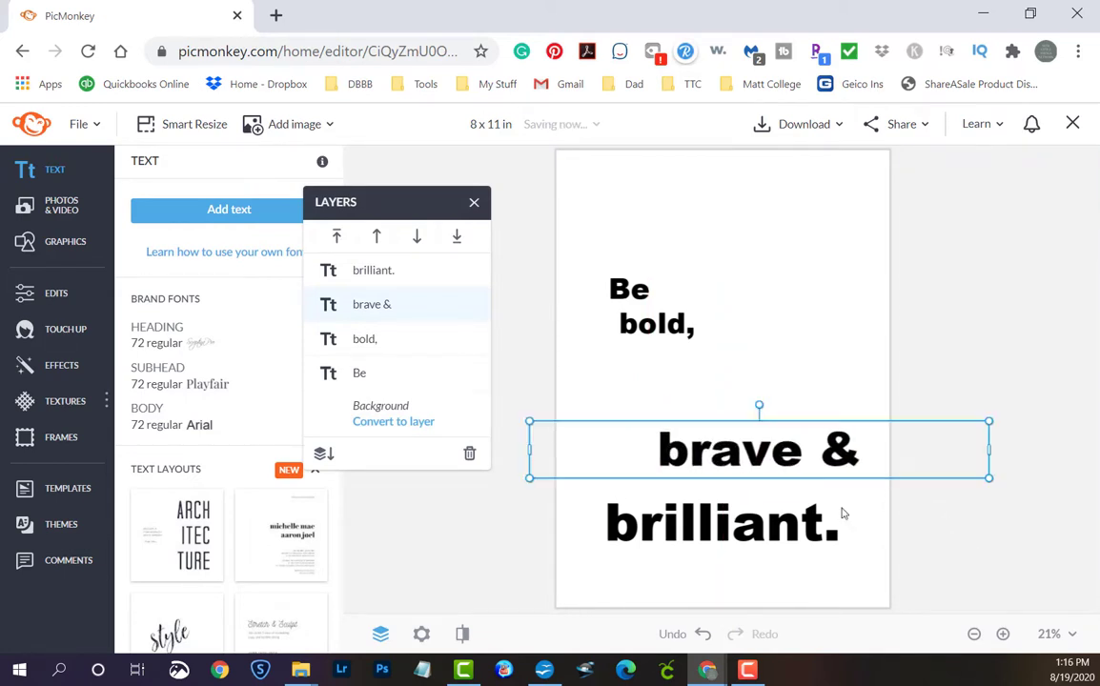
drag(719, 454, 672, 454)
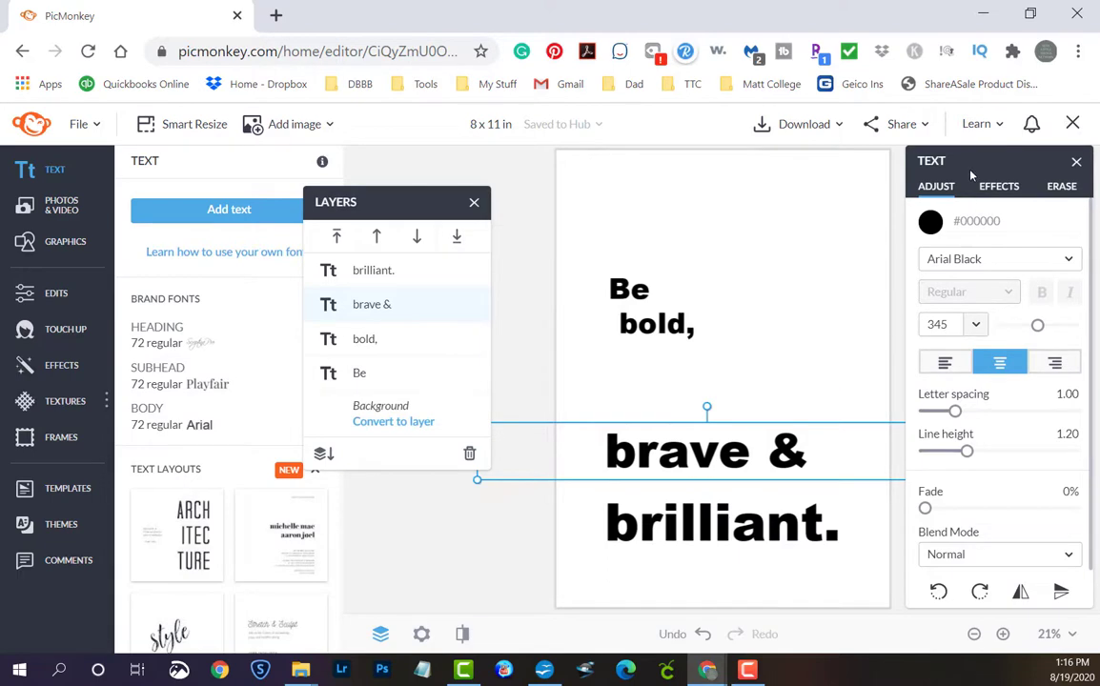
- Narrow the "brave &" text box to about the page's width and left-align its text
drag(971, 175, 383, 233)
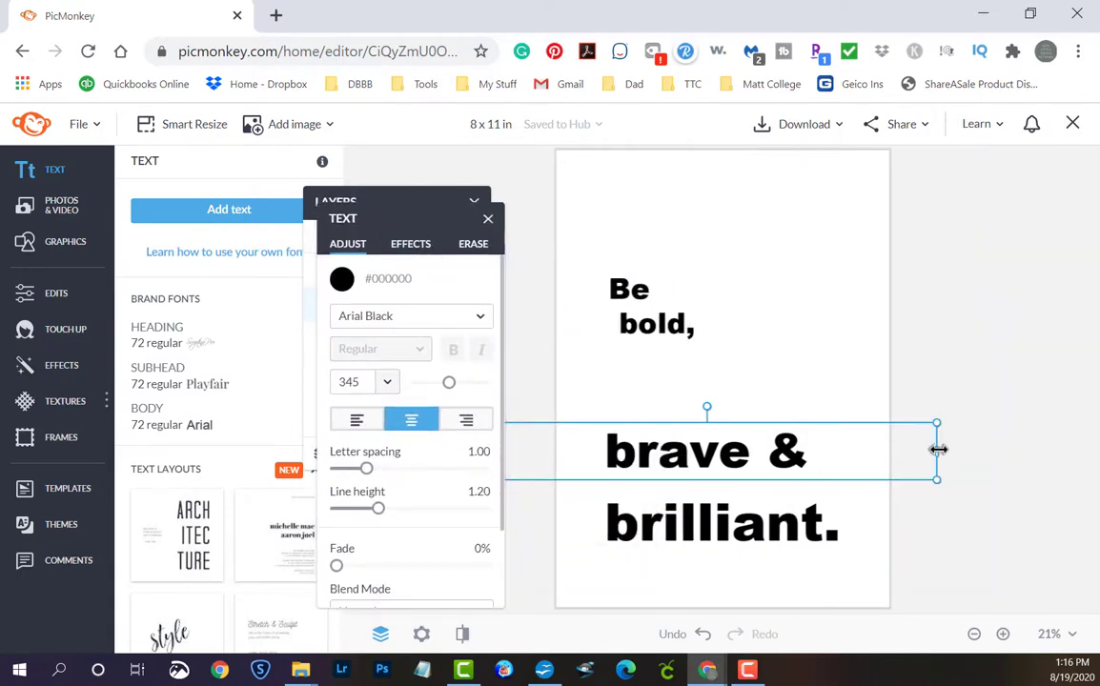
drag(937, 449, 800, 463)
drag(687, 460, 727, 471)
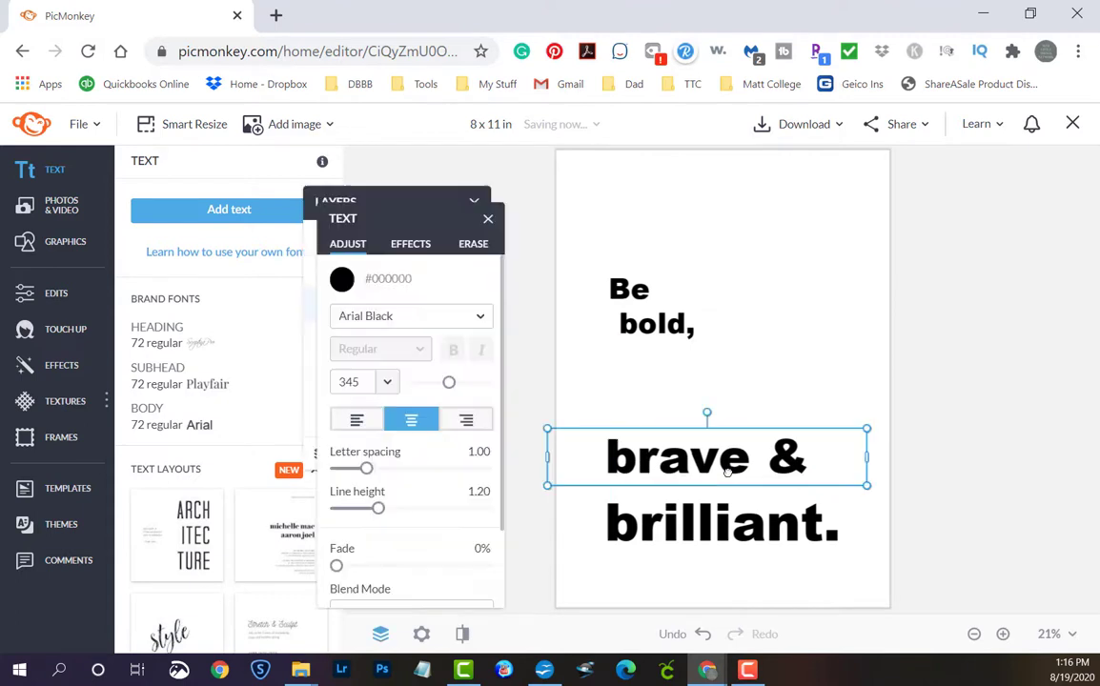
click(356, 420)
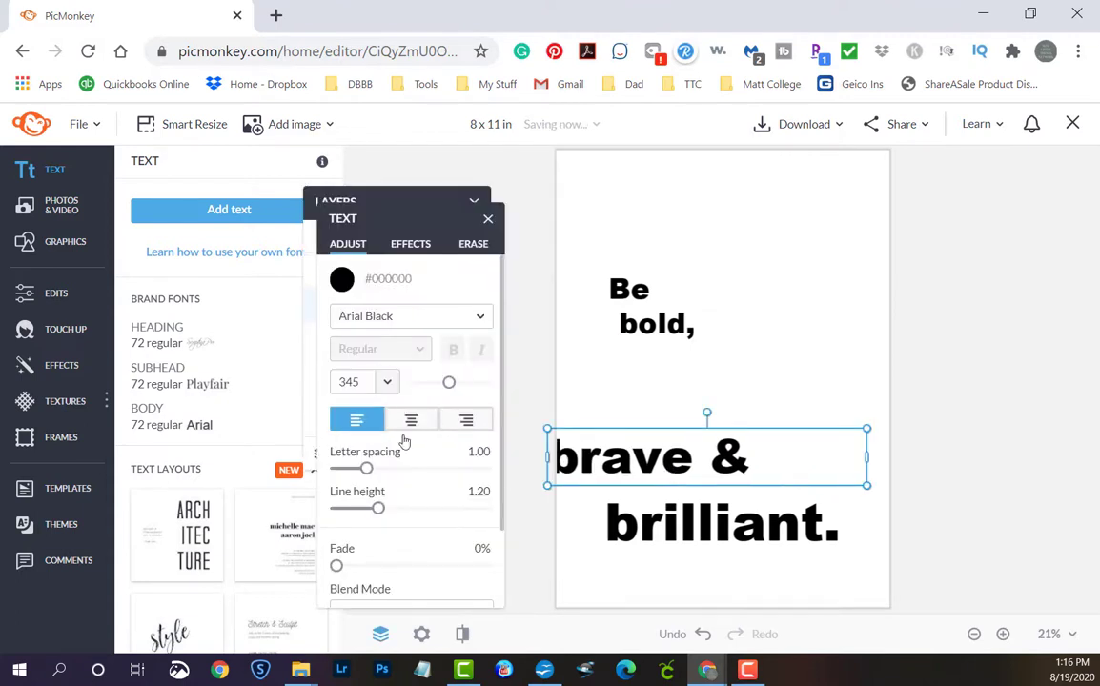
- Left-align the "brilliant." text, narrow its box, and line it up with "brave &" near the page's left margin
click(625, 542)
click(356, 419)
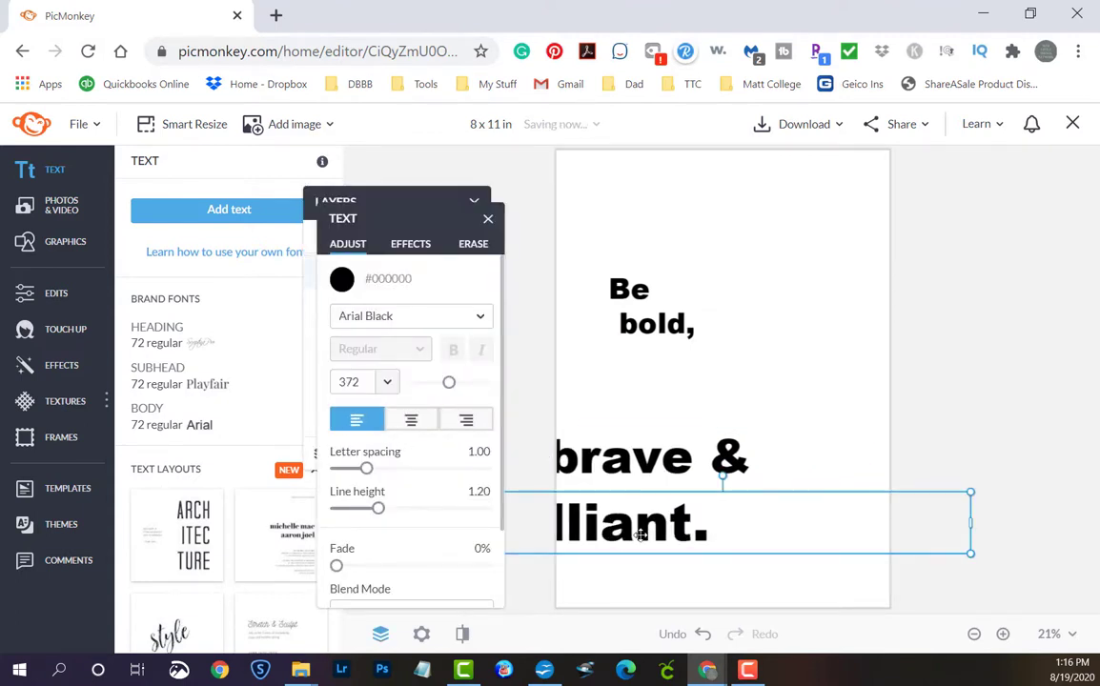
drag(641, 536, 722, 535)
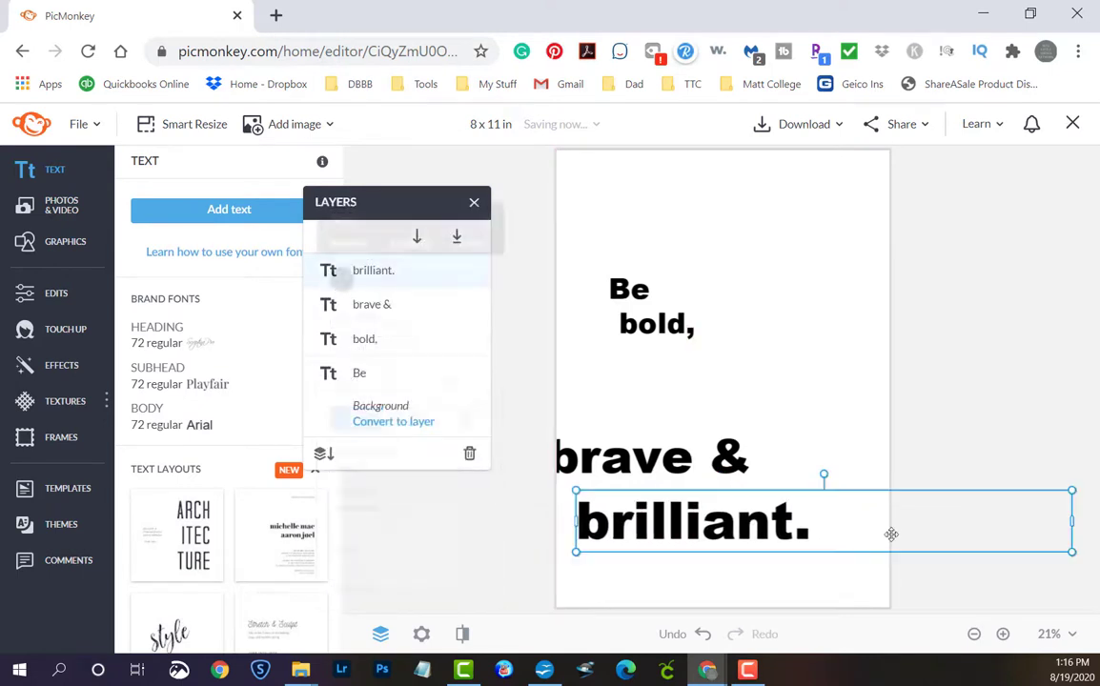
drag(1071, 522, 836, 524)
drag(648, 468, 700, 474)
- Enlarge "brilliant." to about size 466, then set "brave &" to size 466 and position it just above "brilliant."
click(684, 531)
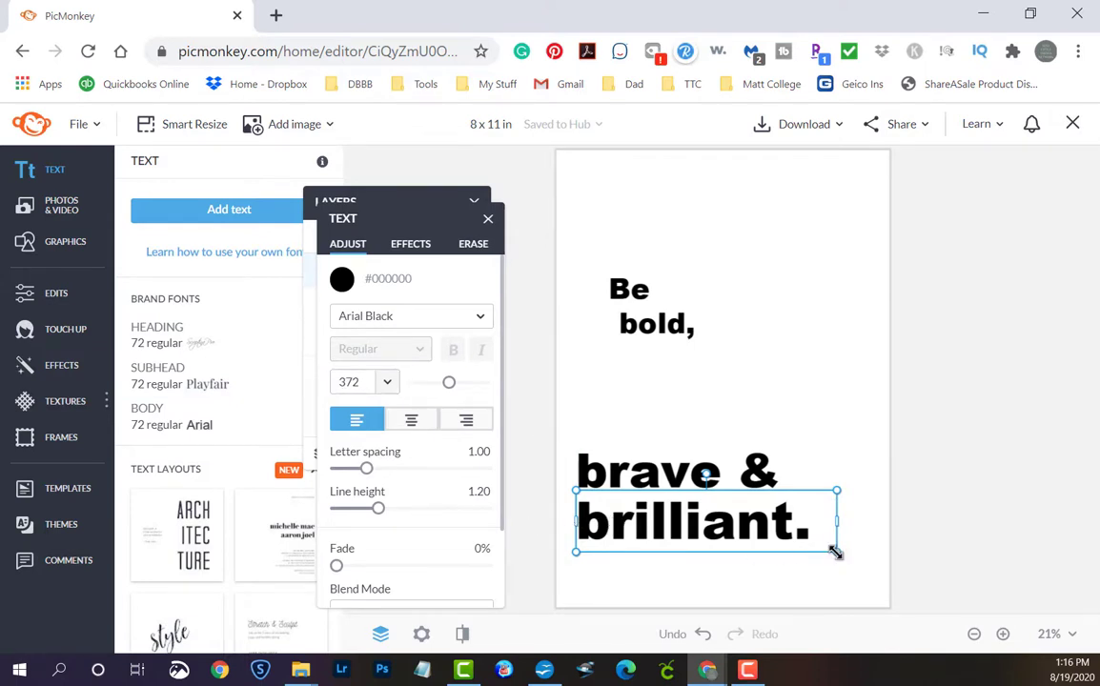
drag(834, 551, 891, 605)
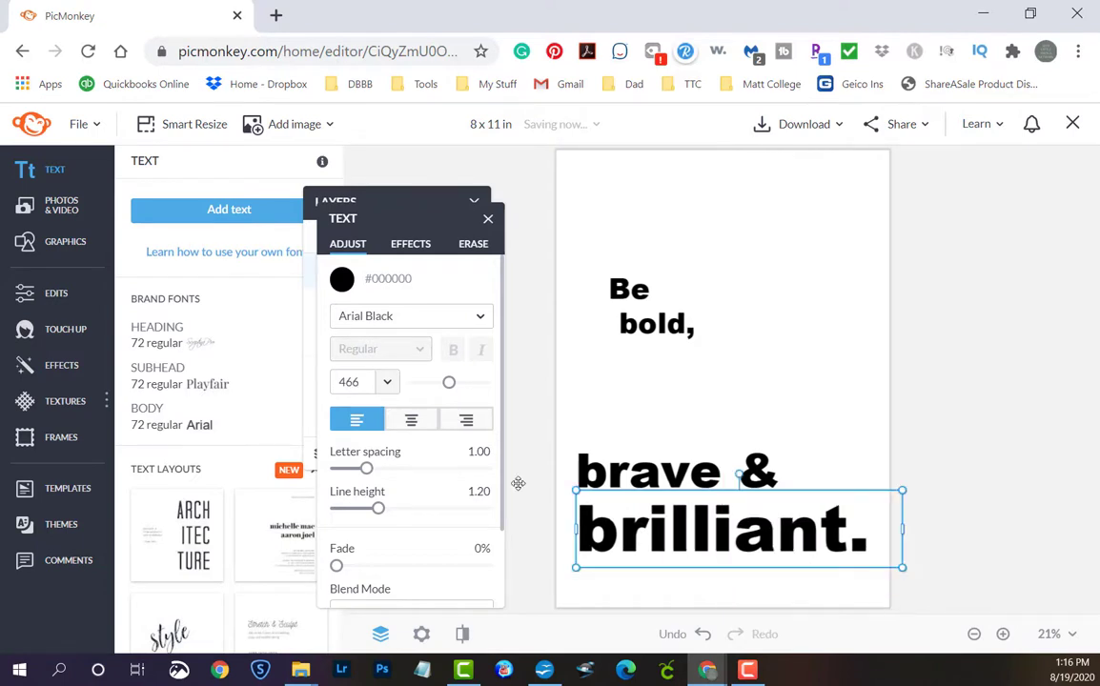
click(628, 477)
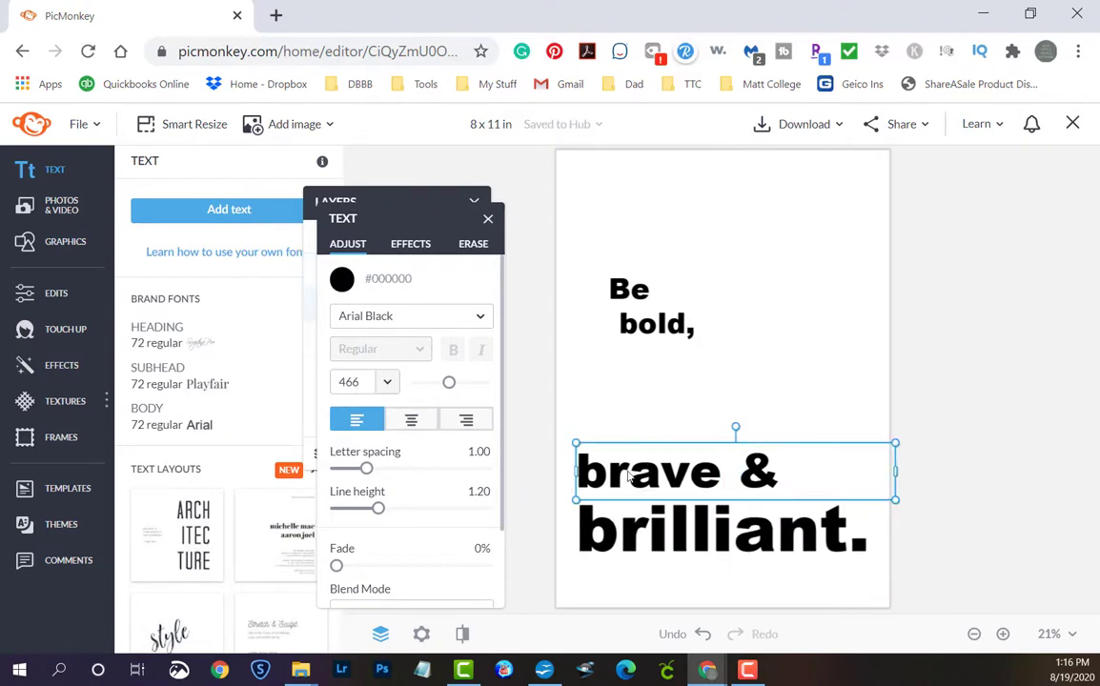
double_click(349, 381)
text(4)
key(Return)
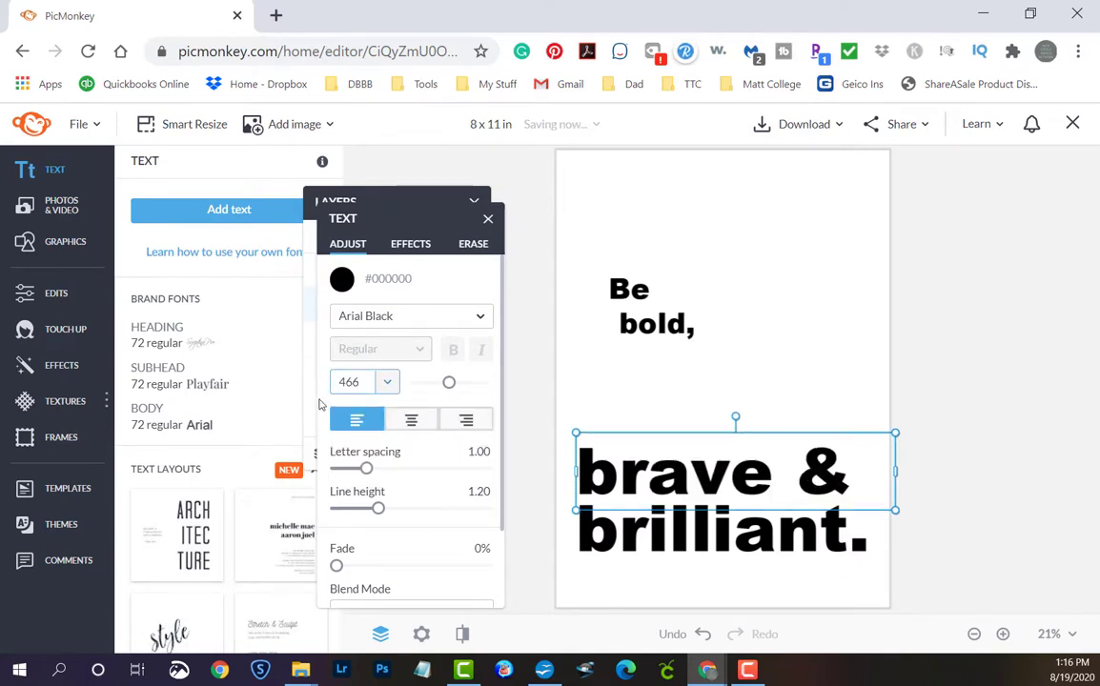
click(1018, 462)
drag(747, 476, 745, 472)
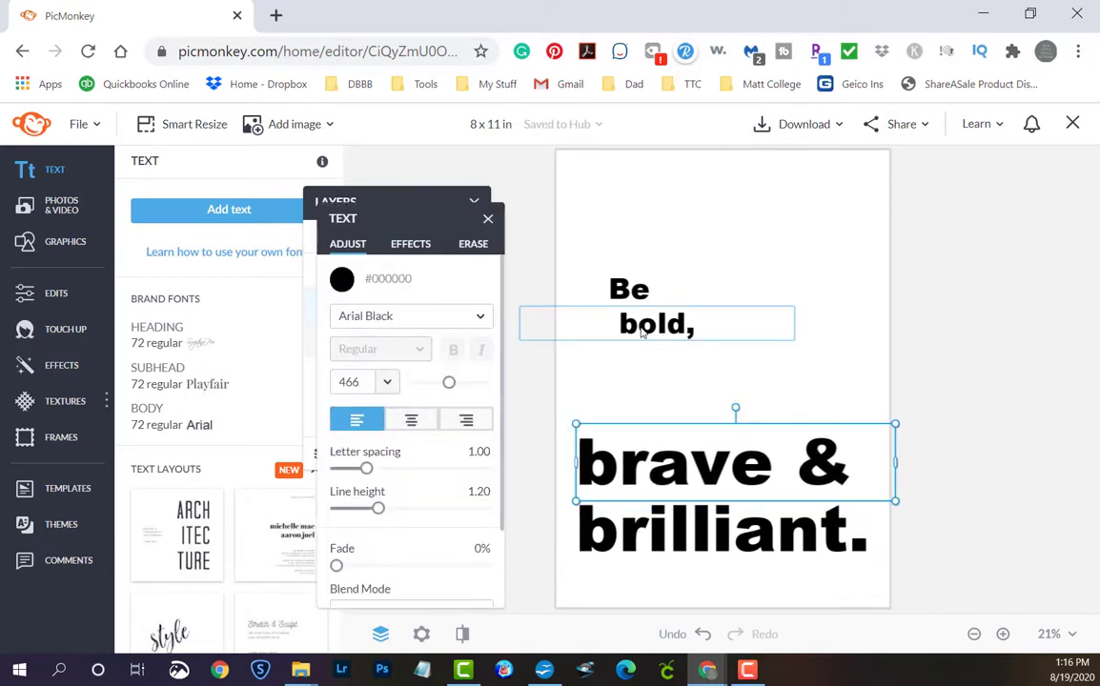
- Move the "bold," text above "brave &" and left-align it with the lines below
click(642, 331)
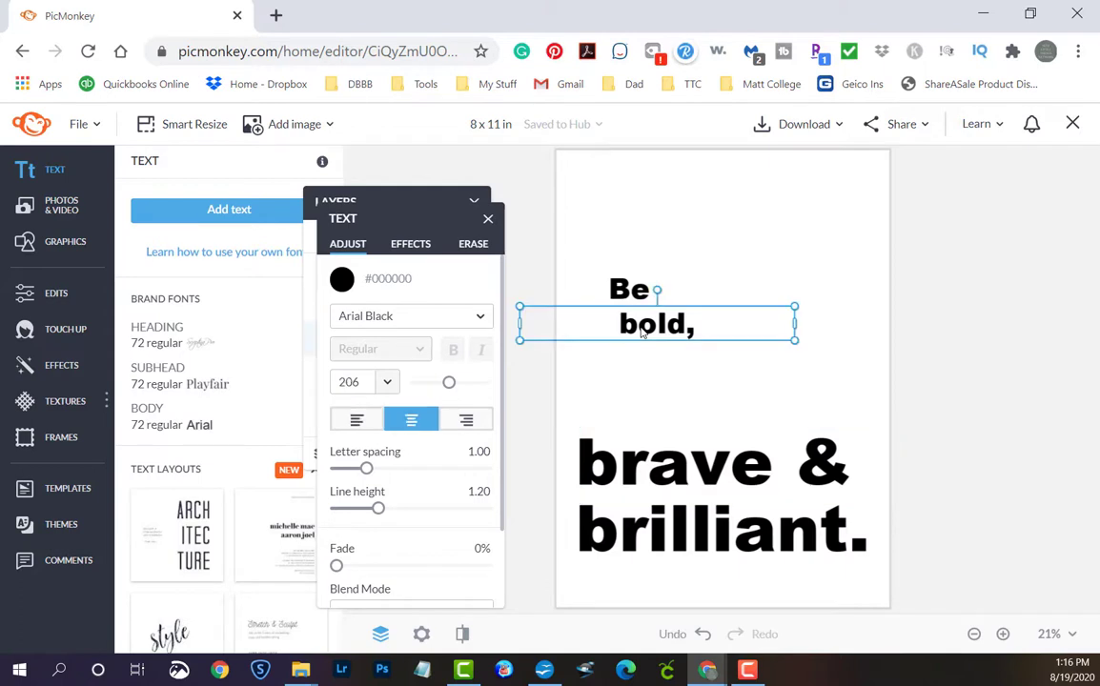
drag(642, 324, 664, 396)
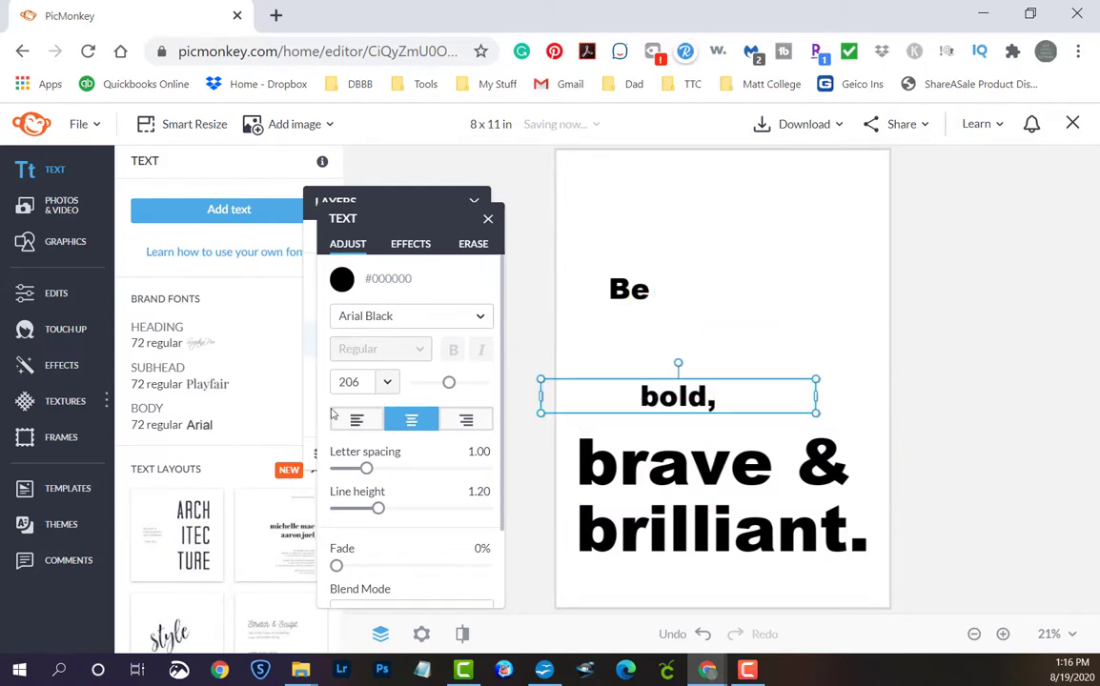
click(358, 422)
drag(590, 394, 628, 393)
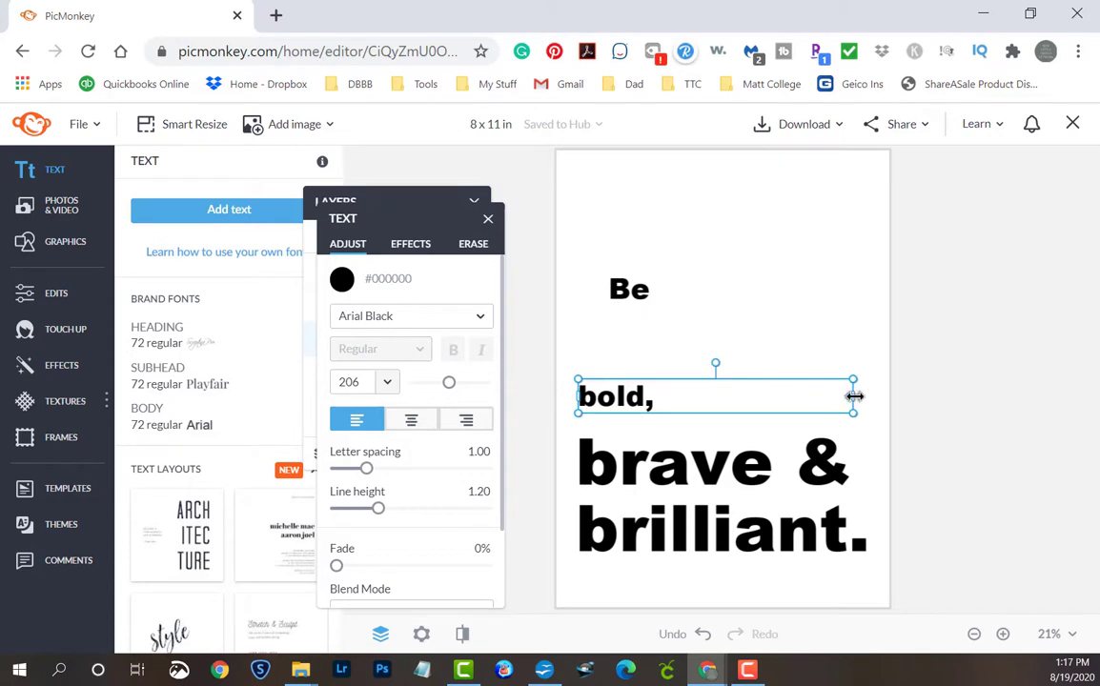
- Enlarge the "bold," text to about size 755 and position it directly above "brave &"
drag(854, 394, 869, 290)
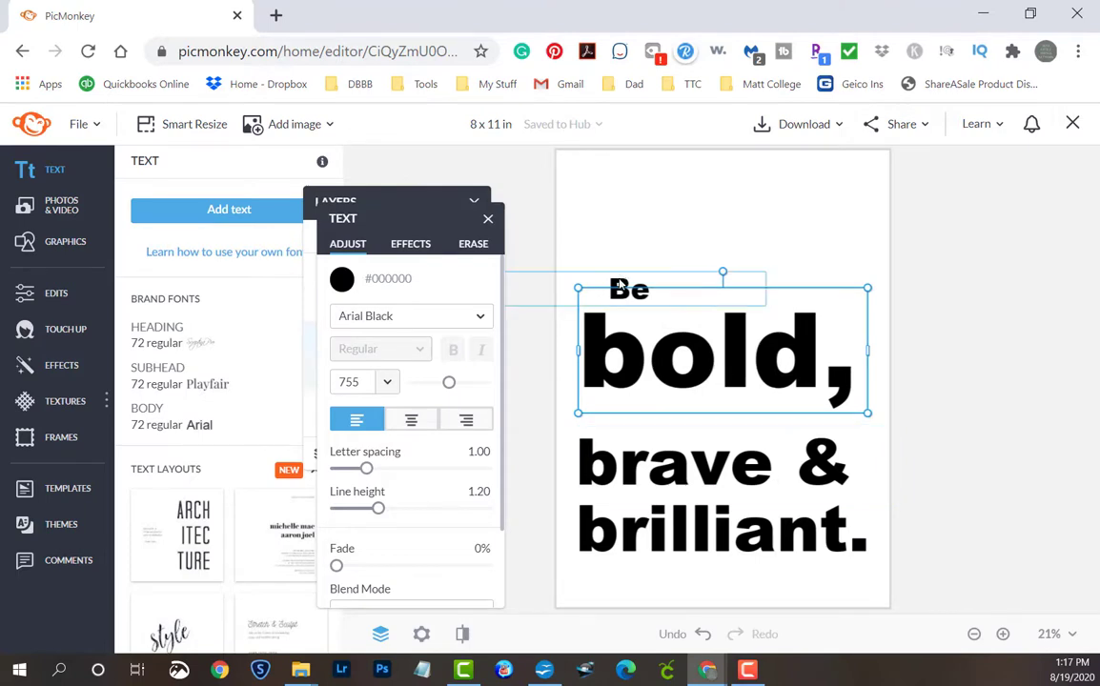
click(693, 245)
drag(682, 375, 682, 392)
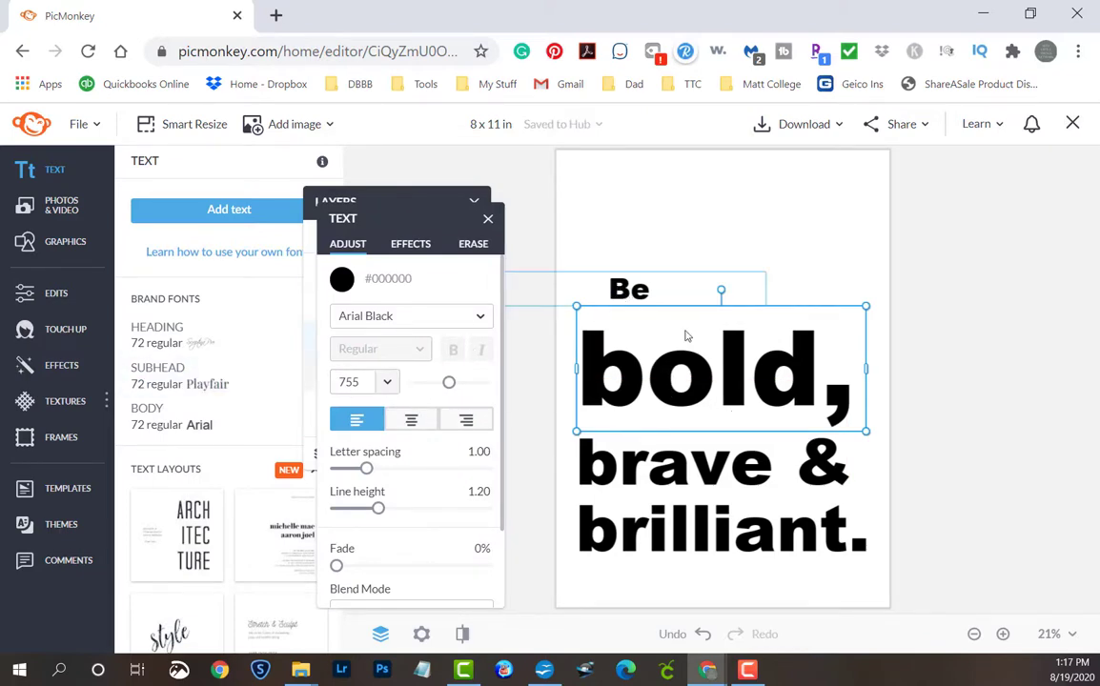
- Set the "Be" text to size 755, left-align it, and place it above "bold," along the same left margin
click(638, 289)
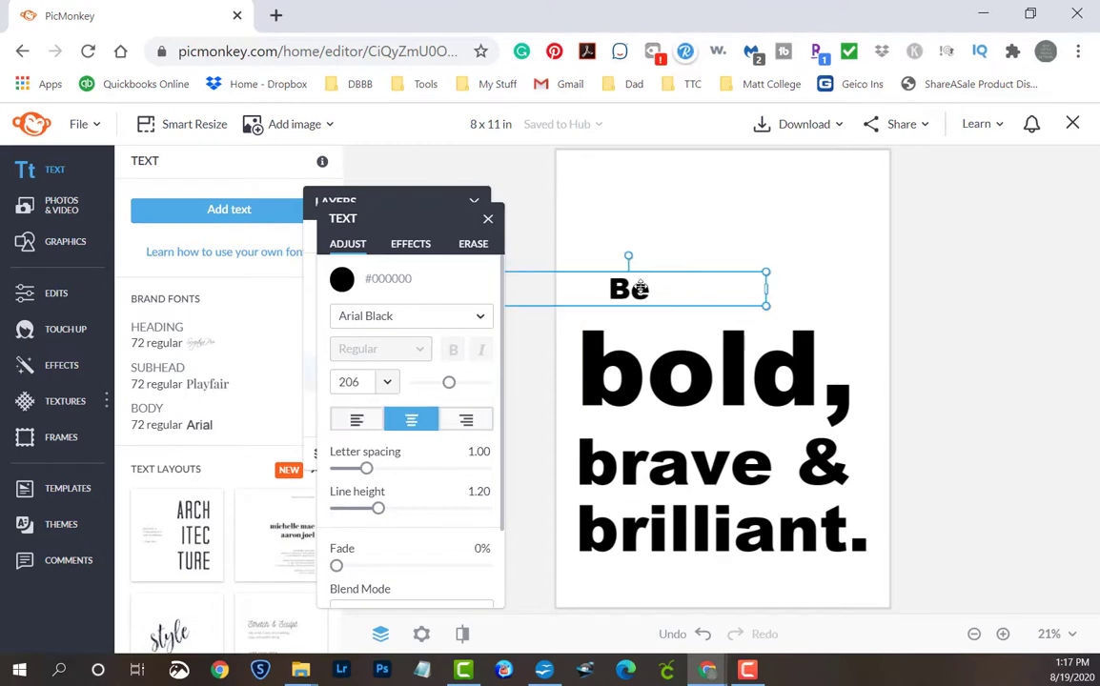
double_click(351, 381)
text(755)
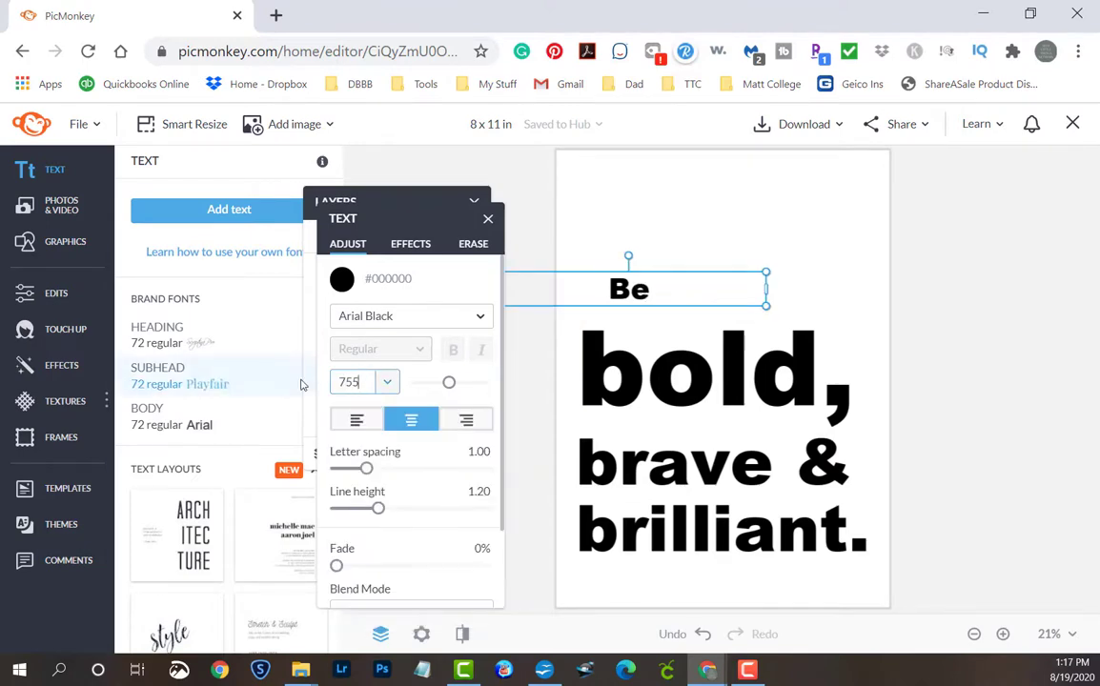
key(Return)
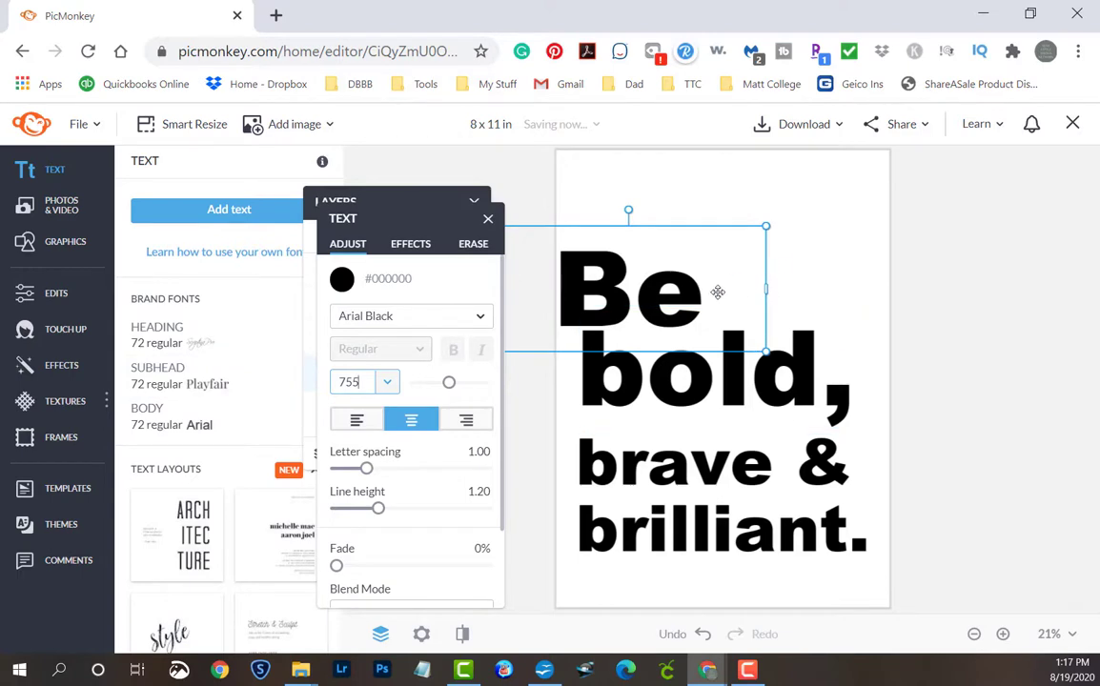
click(359, 420)
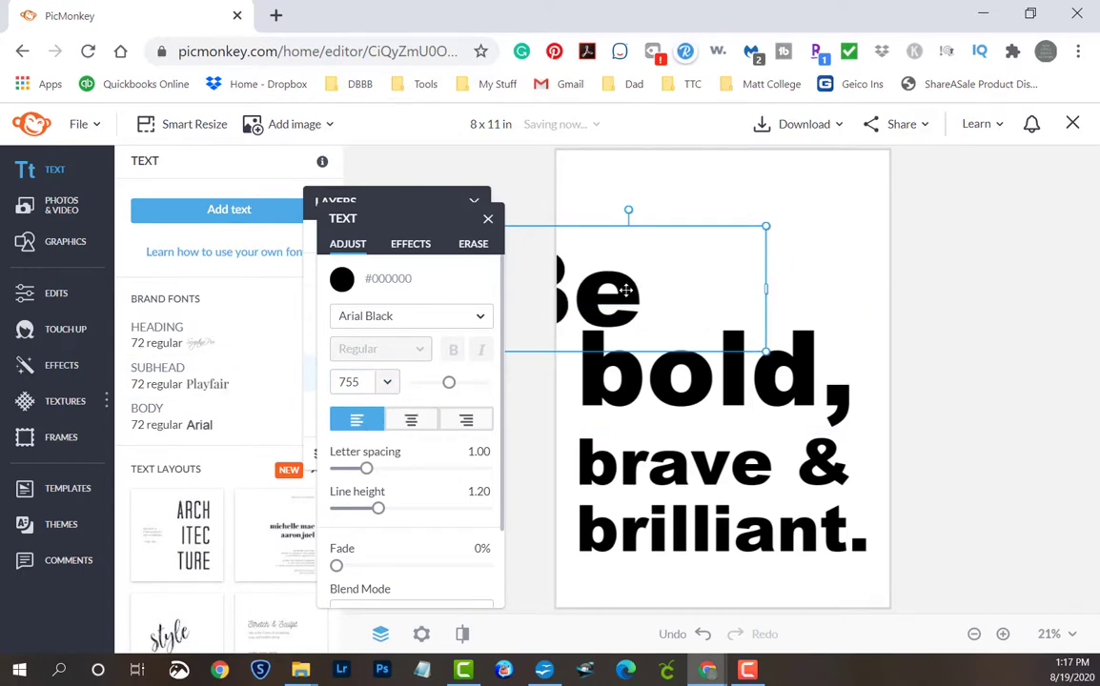
drag(657, 286, 704, 283)
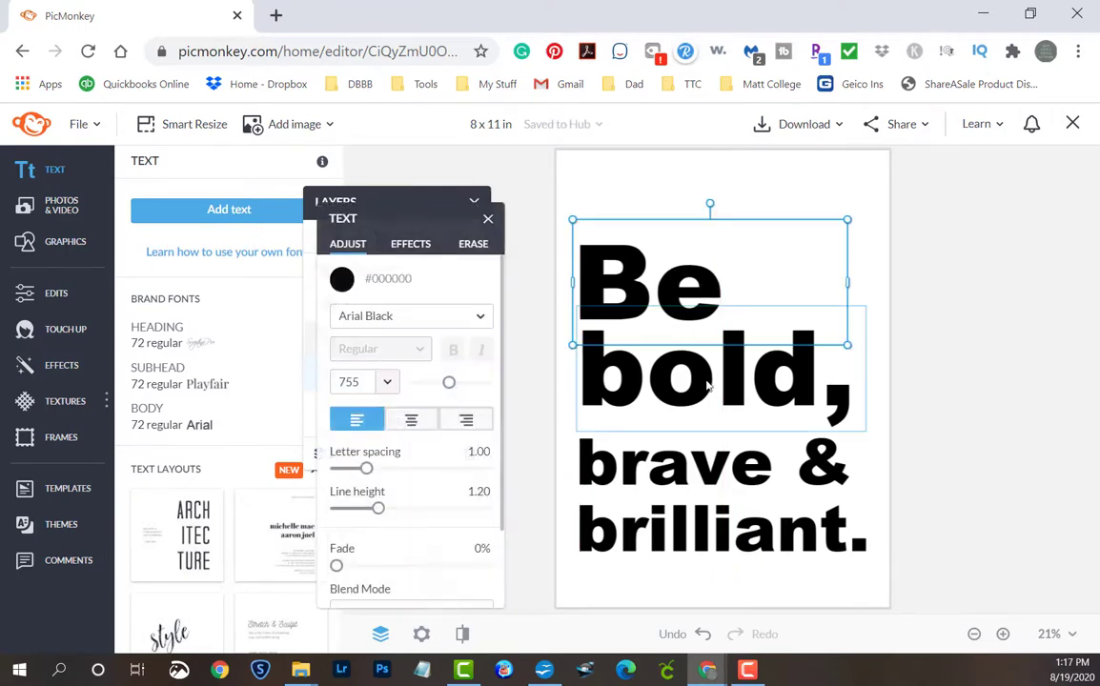
- Enlarge the "bold," text to about size 818 and reposition it between "Be" and "brave &"
drag(704, 380, 705, 378)
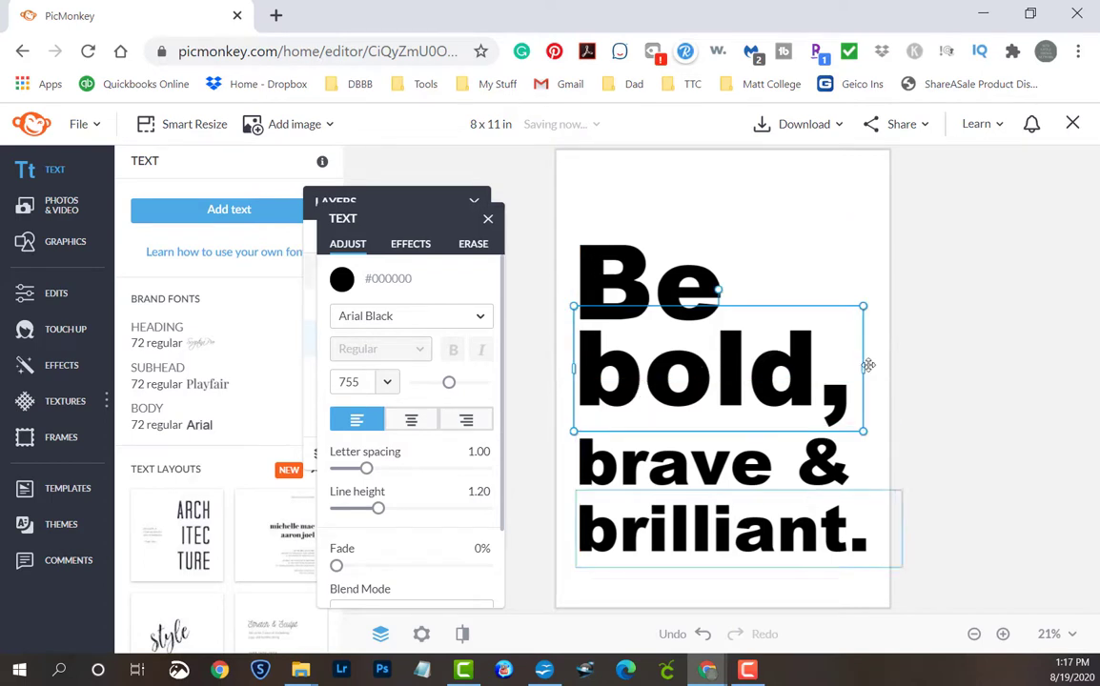
click(1014, 501)
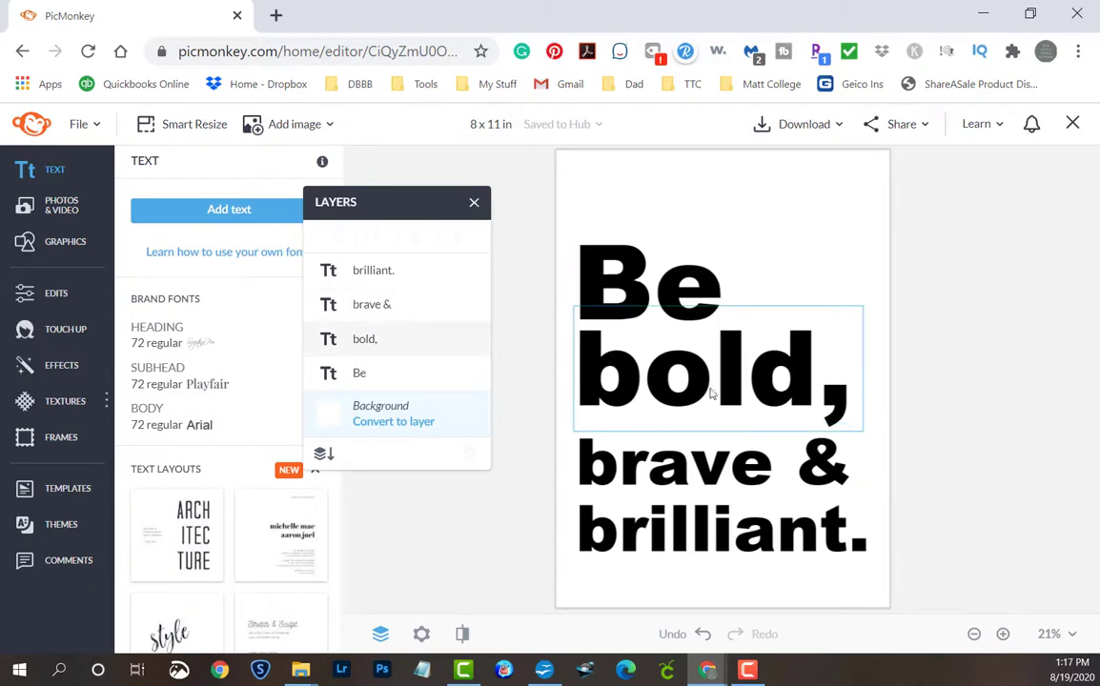
drag(702, 389, 699, 391)
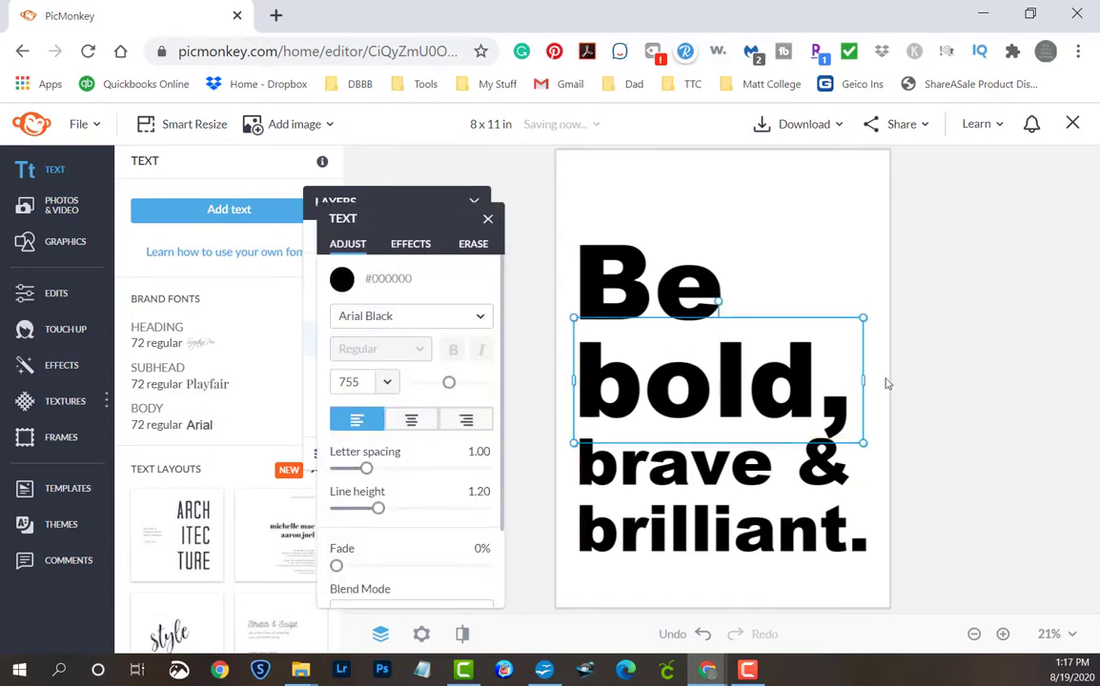
drag(863, 444, 888, 453)
drag(732, 397, 733, 388)
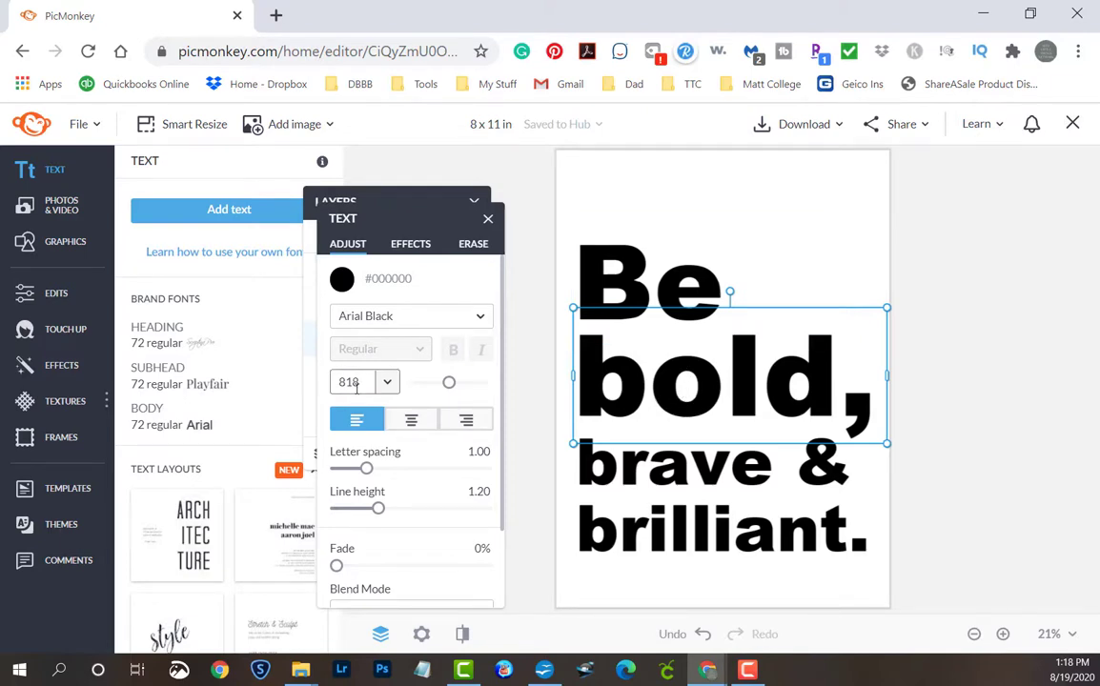
- Set the size of the "Be" text to 818 to match "bold,"
click(610, 278)
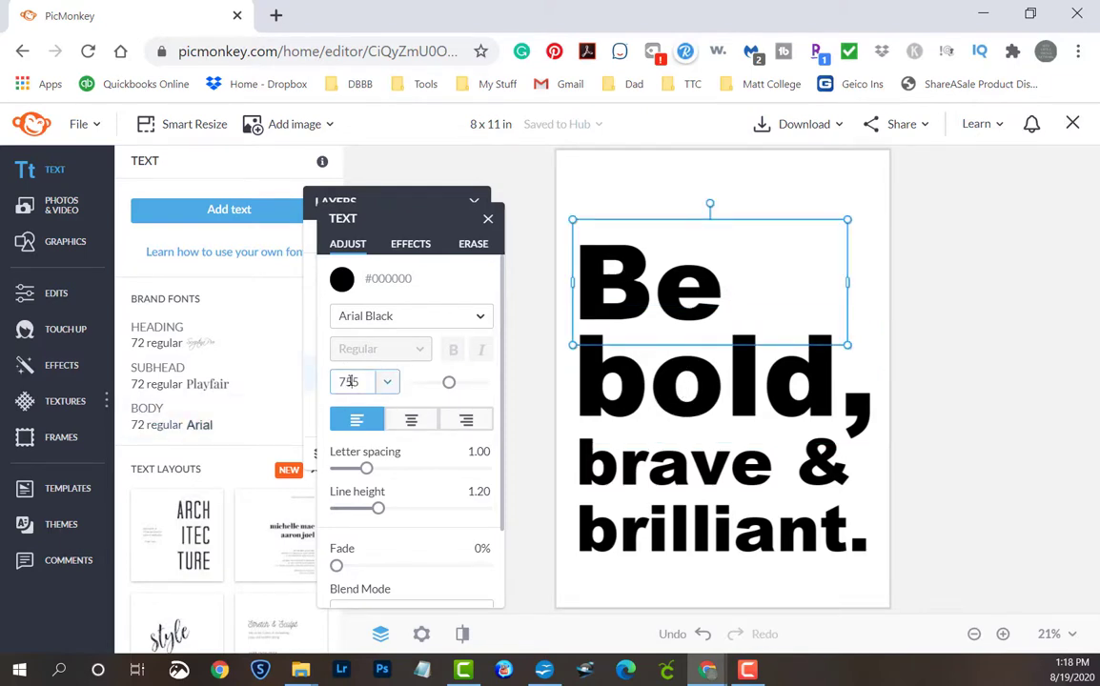
double_click(350, 381)
text(818)
key(Return)
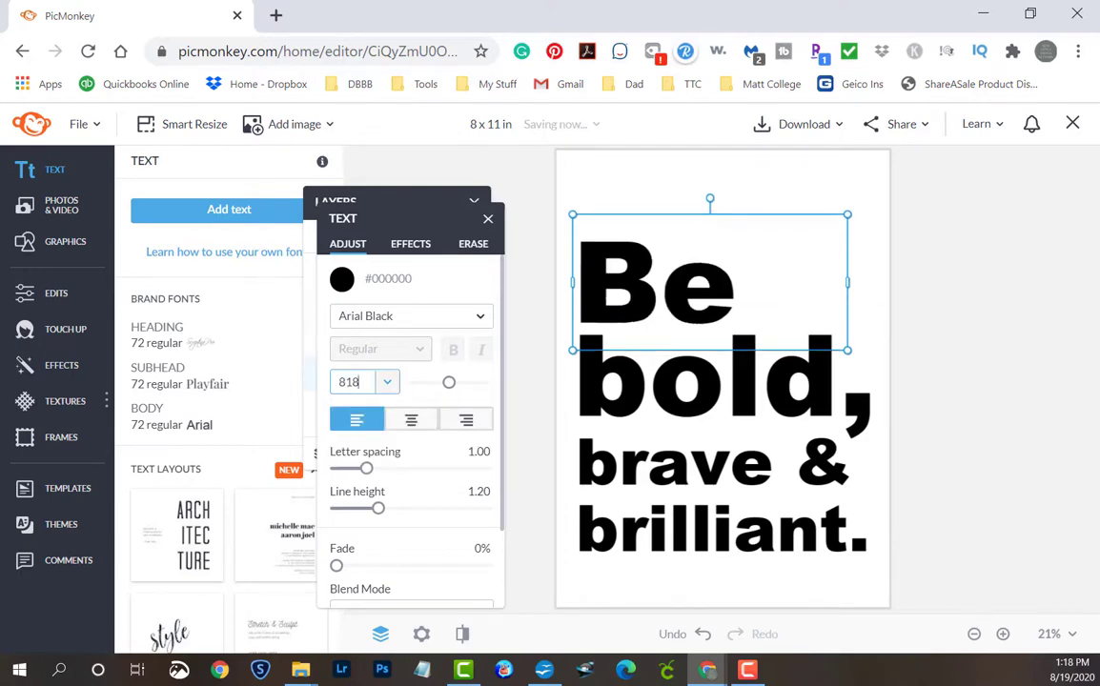
click(954, 366)
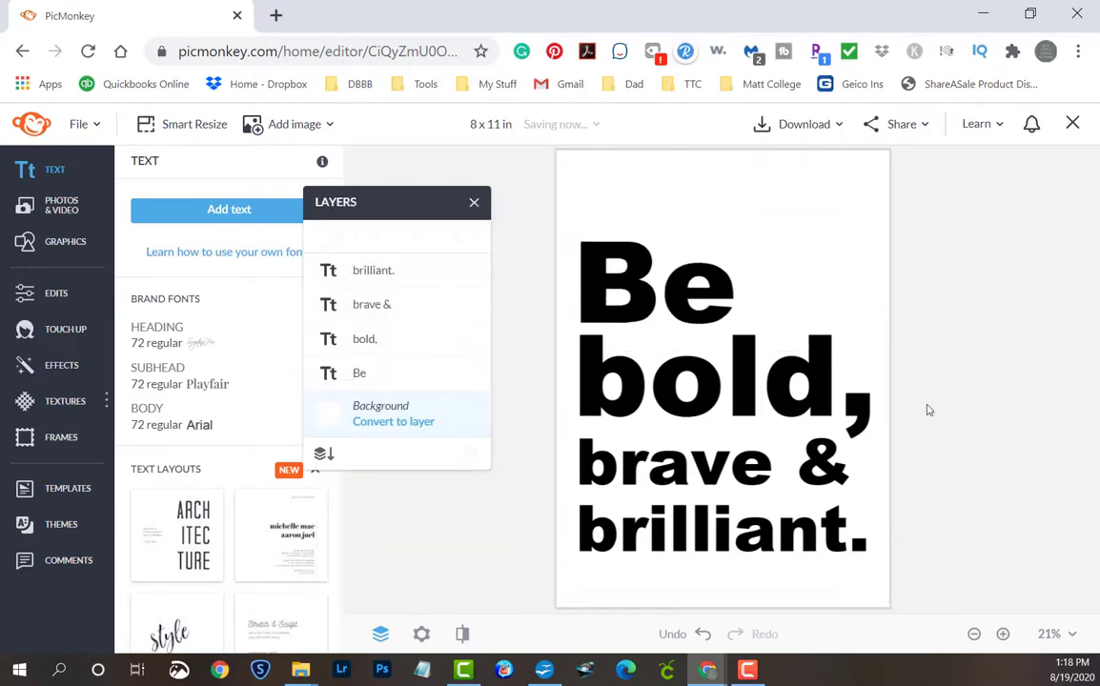
- Change the font of the "Be" text to the brand font Arial
click(367, 372)
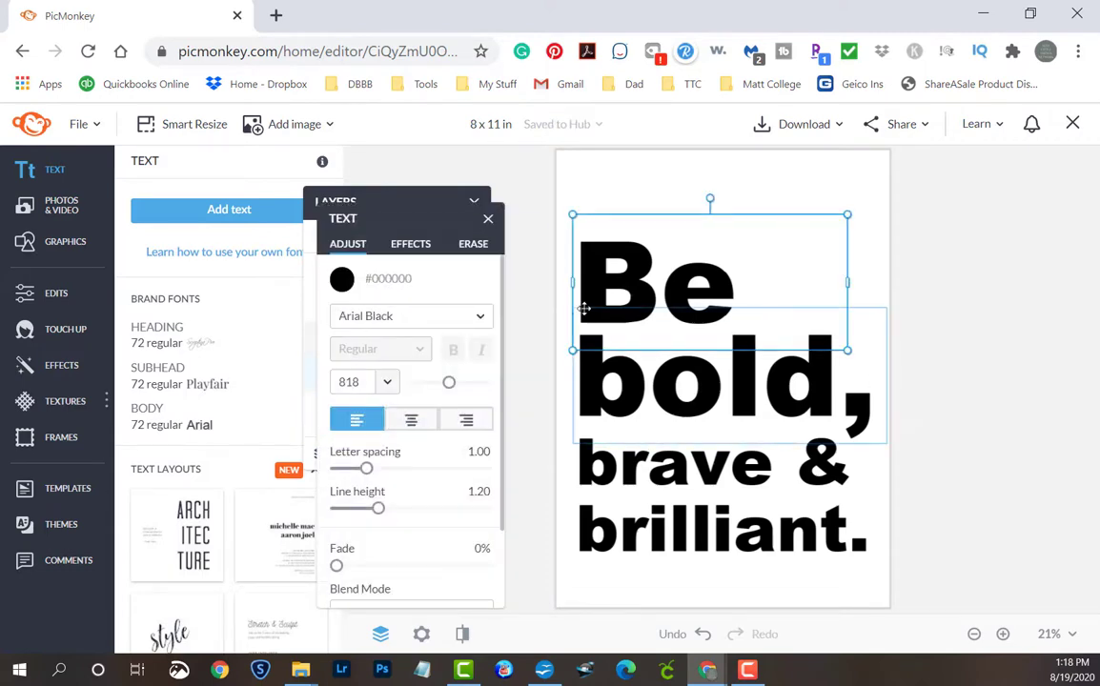
click(481, 315)
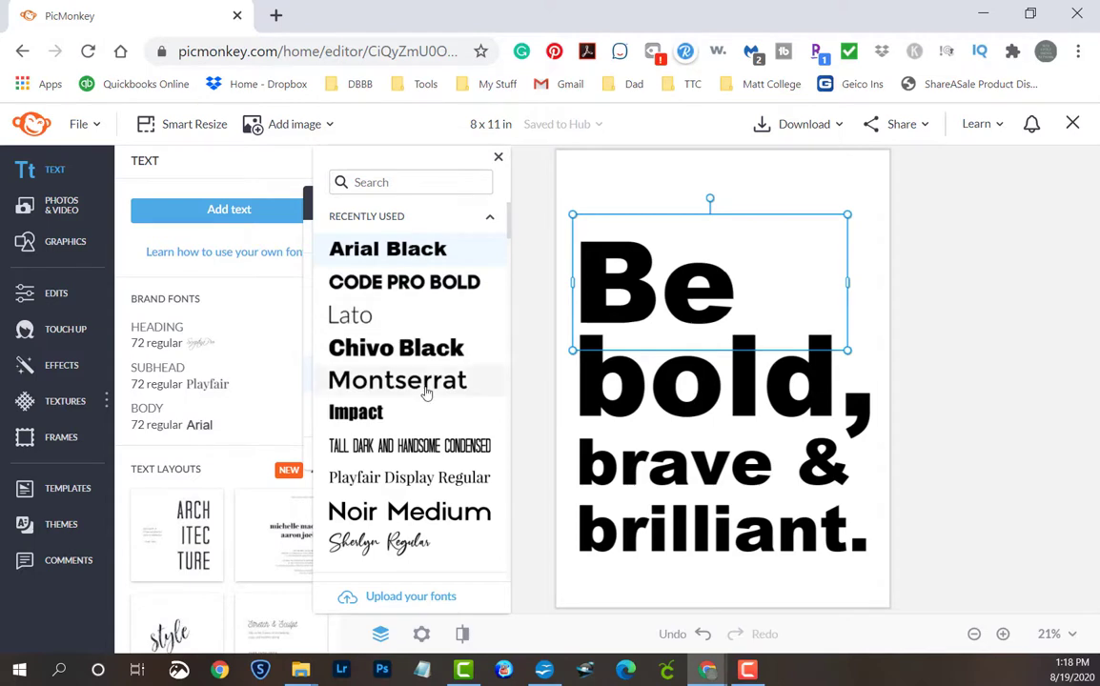
scroll(425, 387, down, 5)
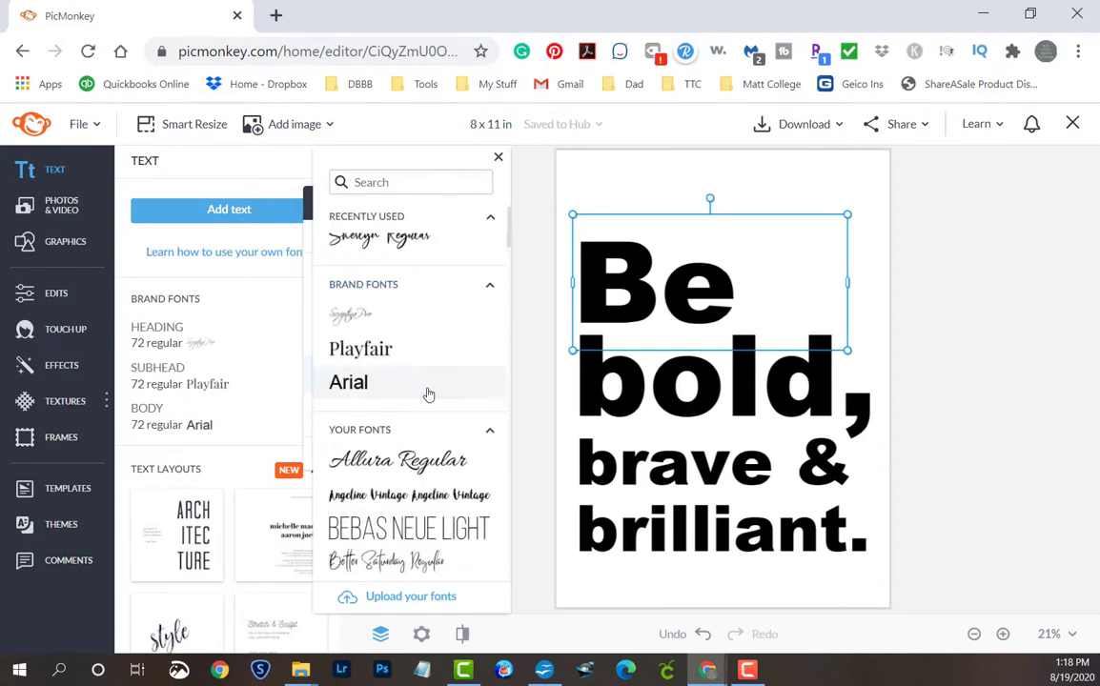
click(428, 387)
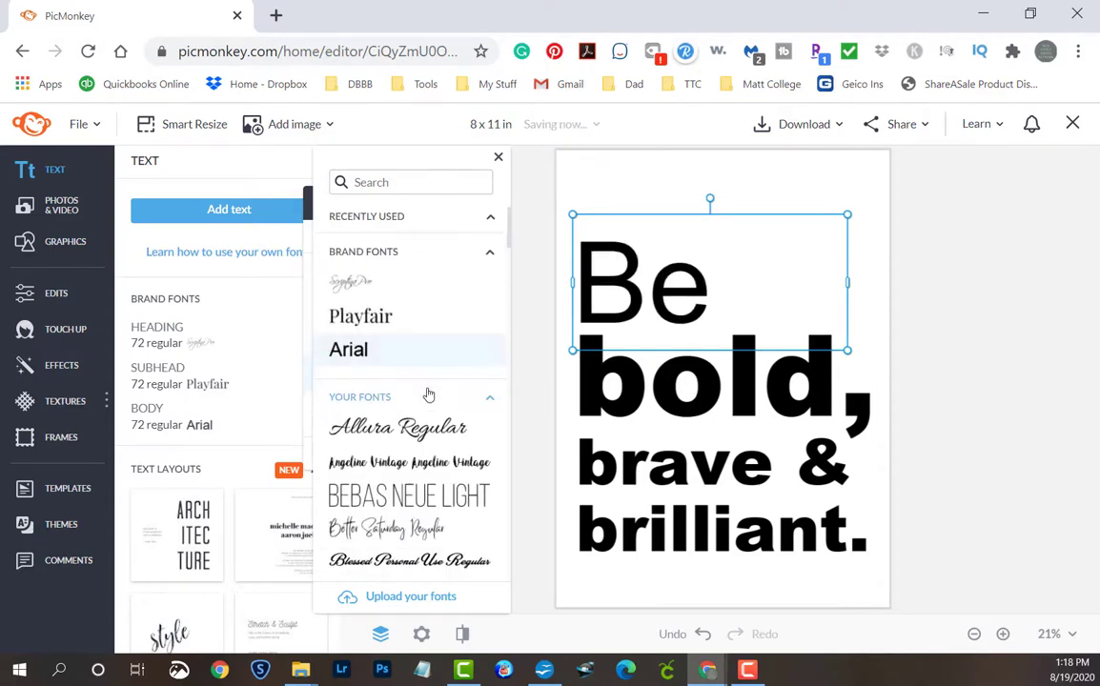
- Change the font of the "bold," and "brave &" texts to the brand font Arial
click(667, 387)
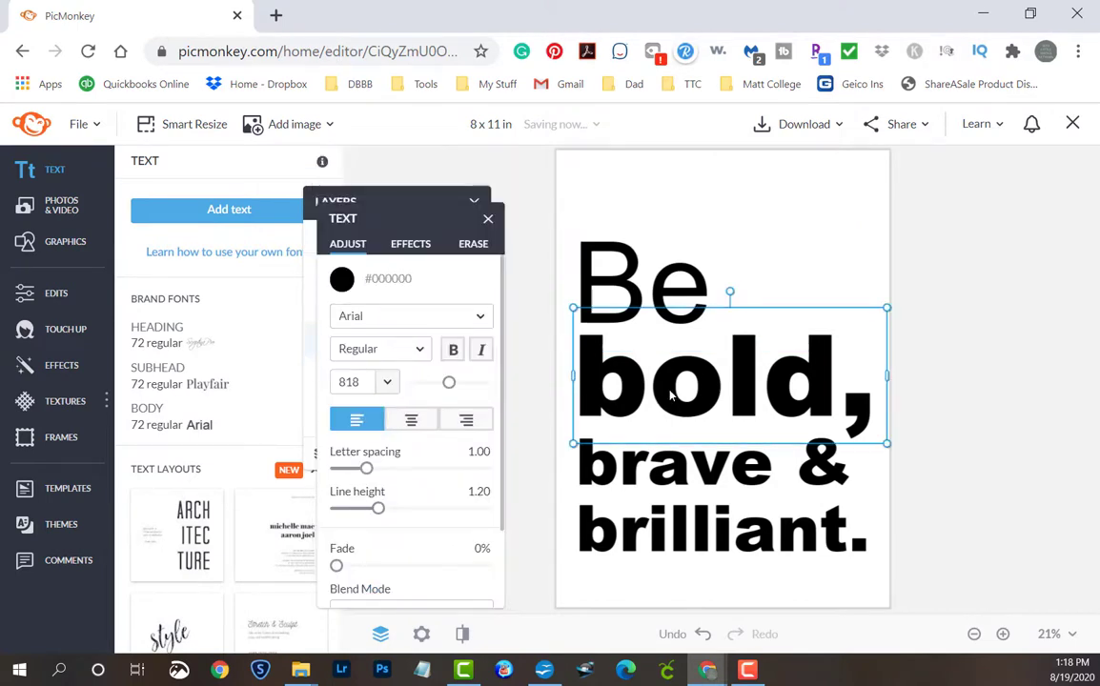
click(405, 317)
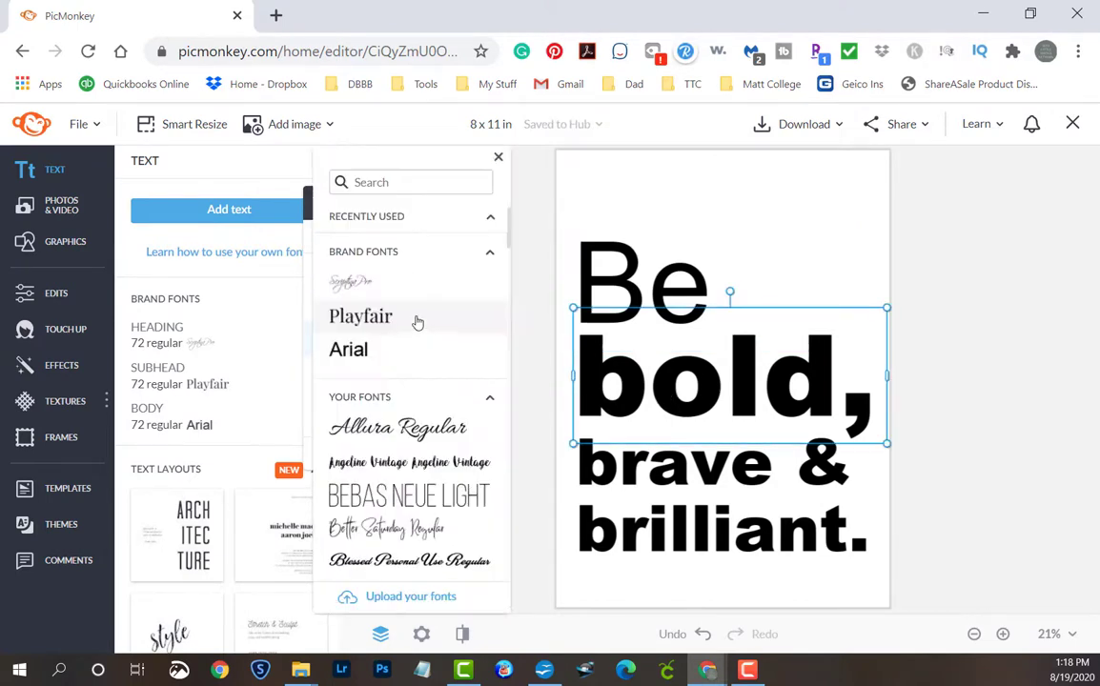
click(361, 351)
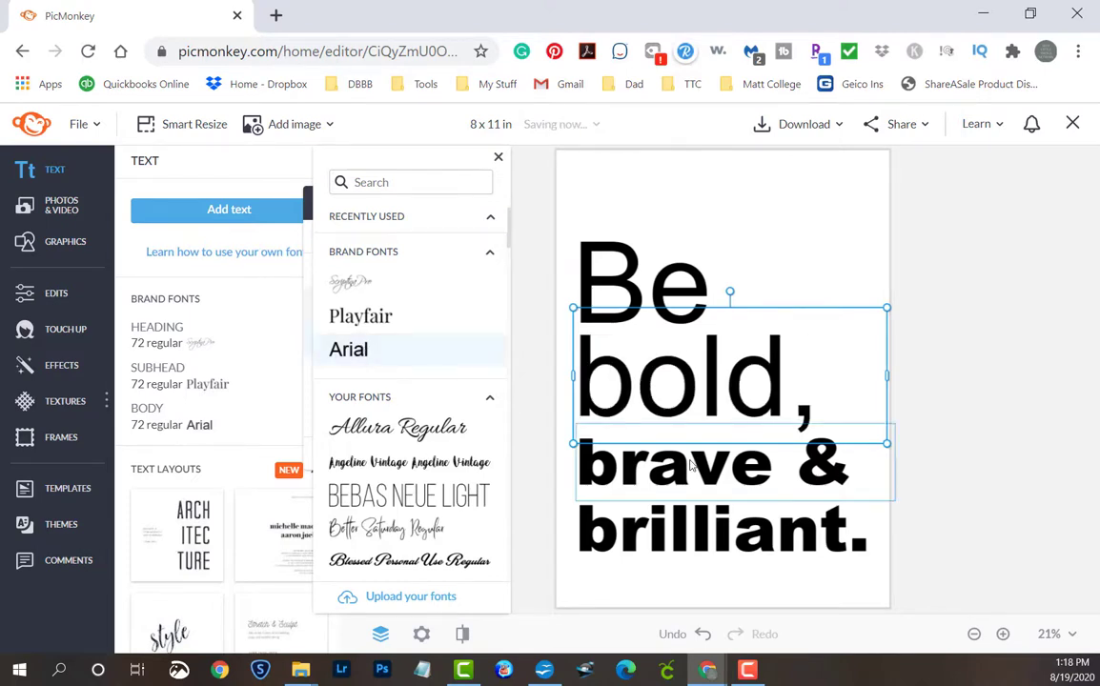
click(691, 465)
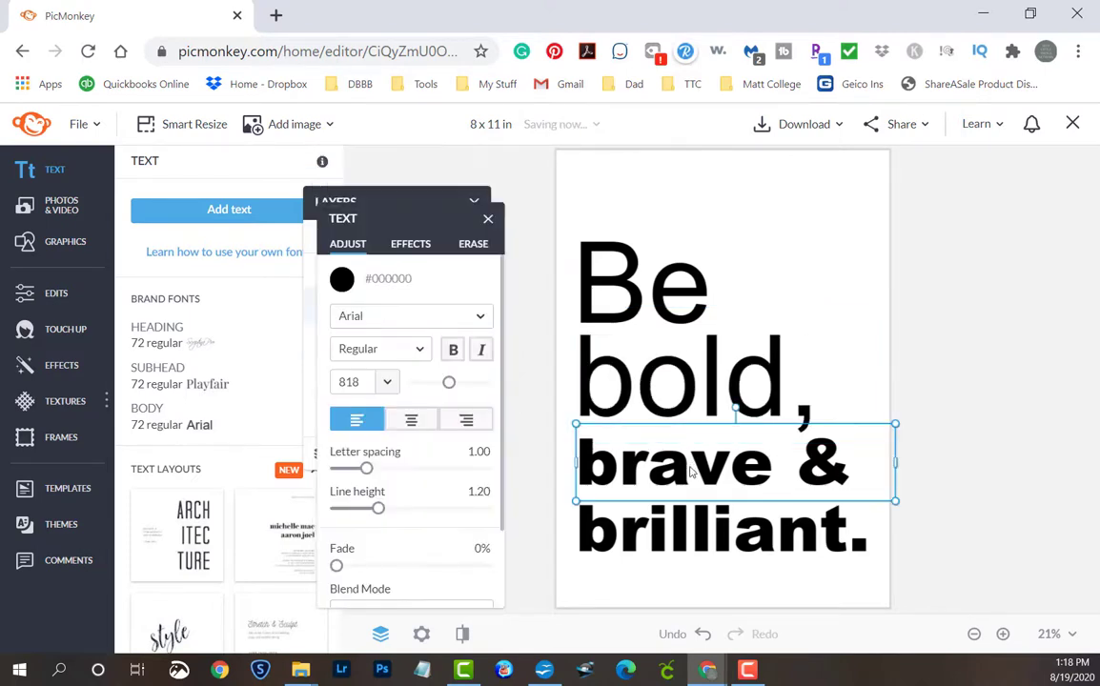
click(425, 320)
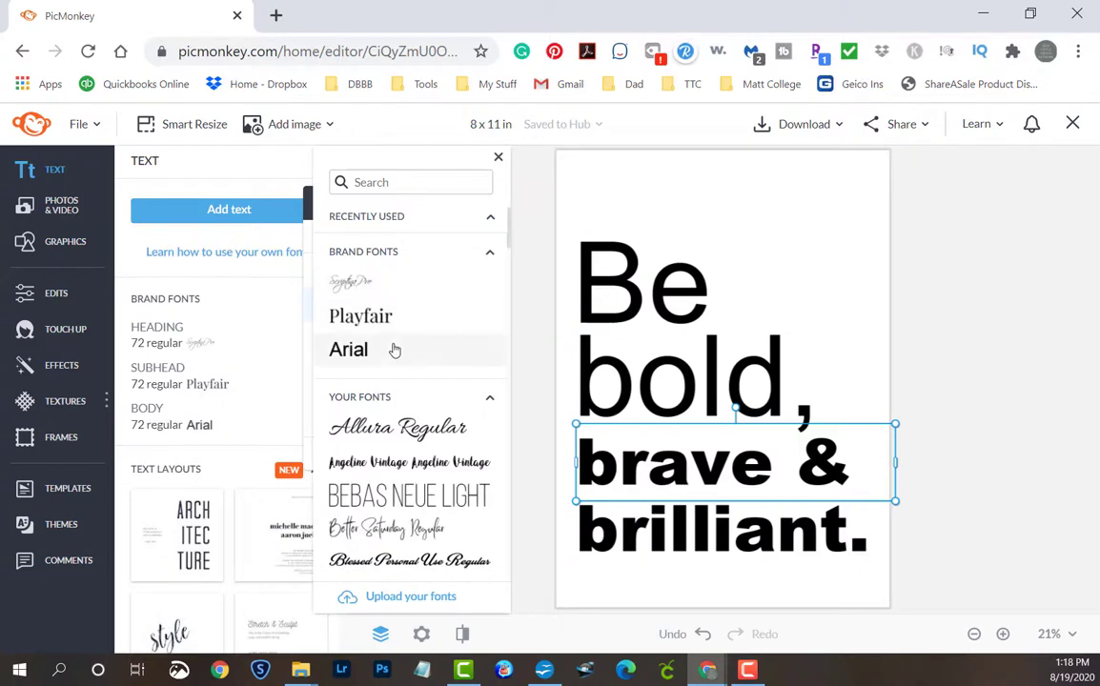
click(395, 350)
- Change the font of the "brilliant." text to the brand font Arial
click(664, 534)
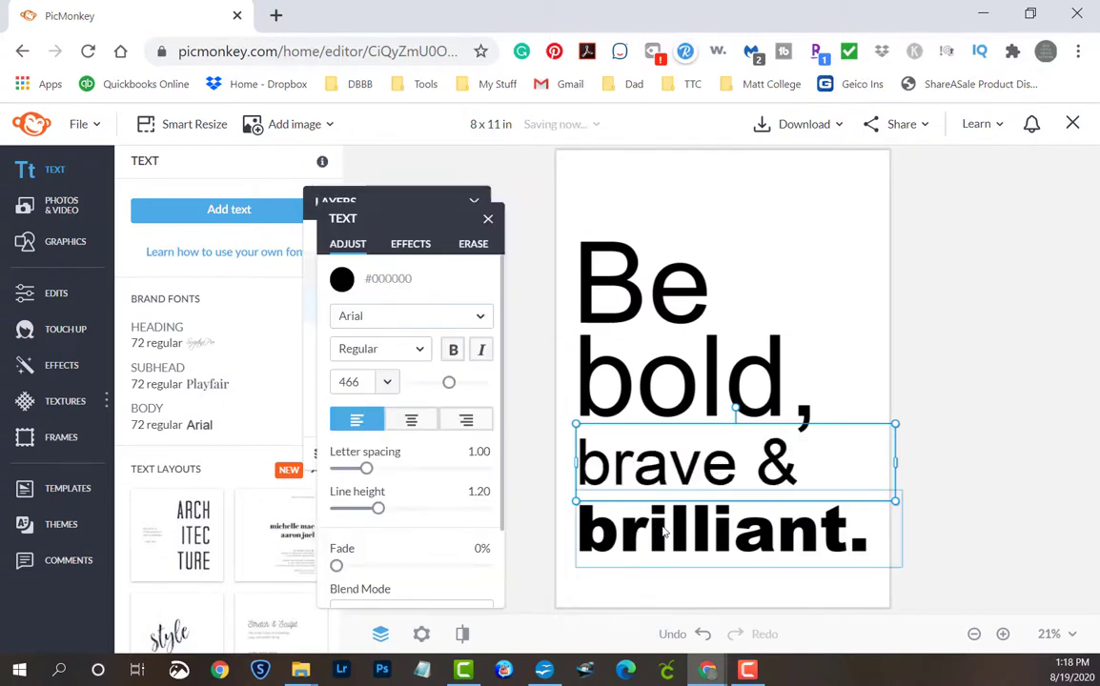
click(664, 534)
click(417, 322)
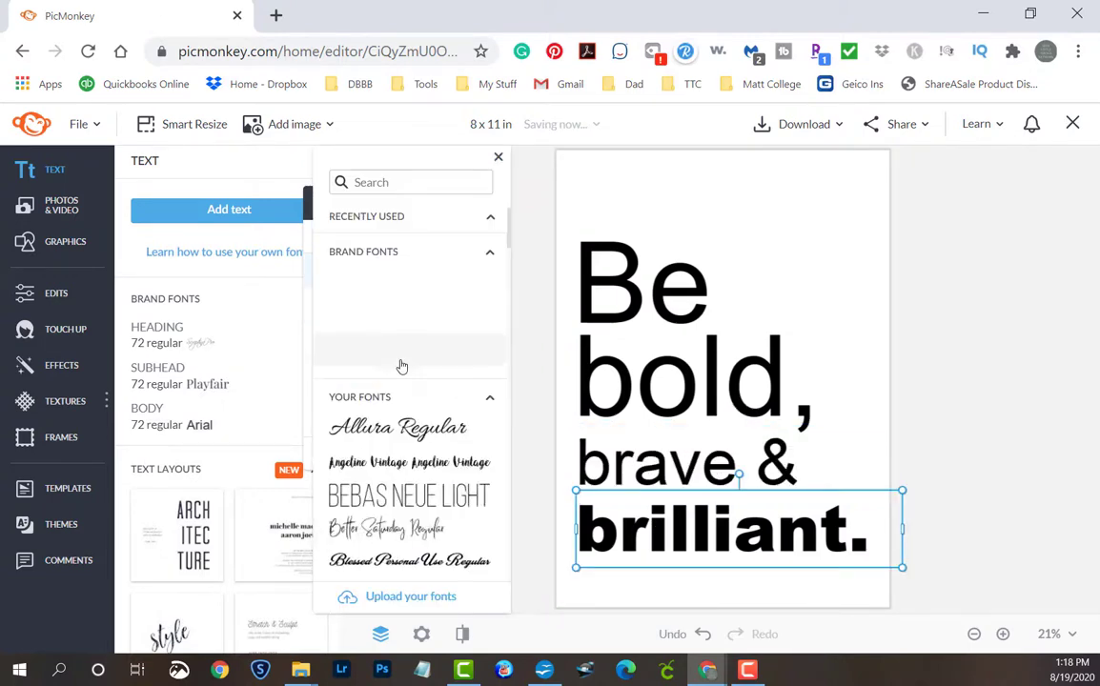
click(399, 352)
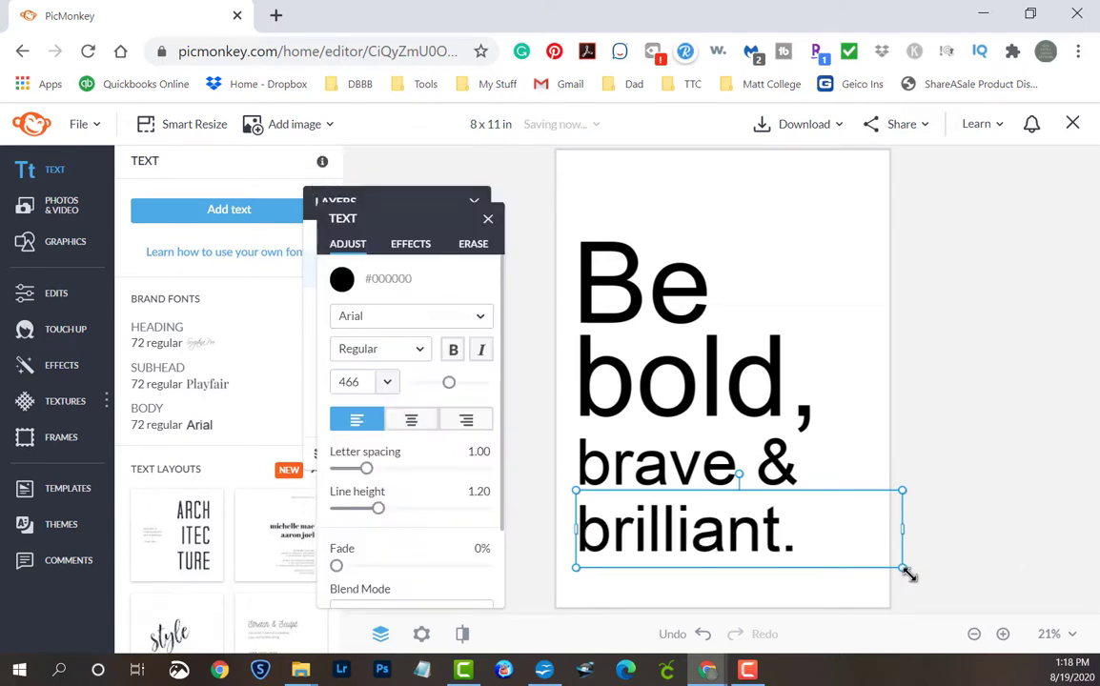
- Enlarge the "brilliant." and "brave &" texts so both lines span nearly the full page width
drag(901, 569, 927, 572)
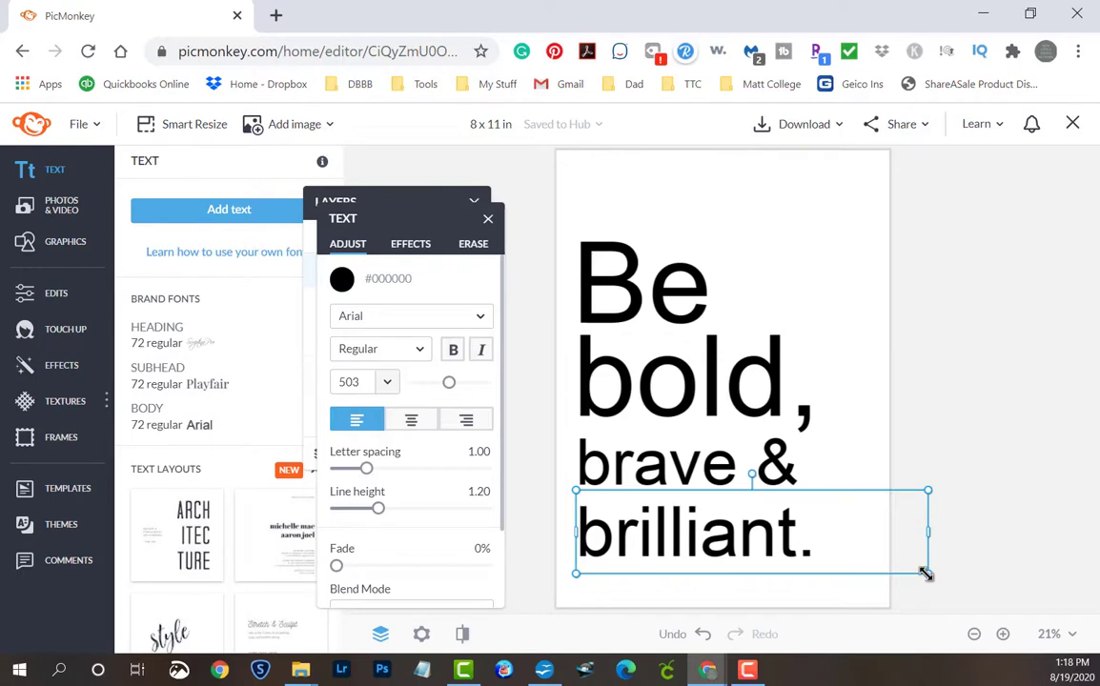
drag(925, 574, 996, 607)
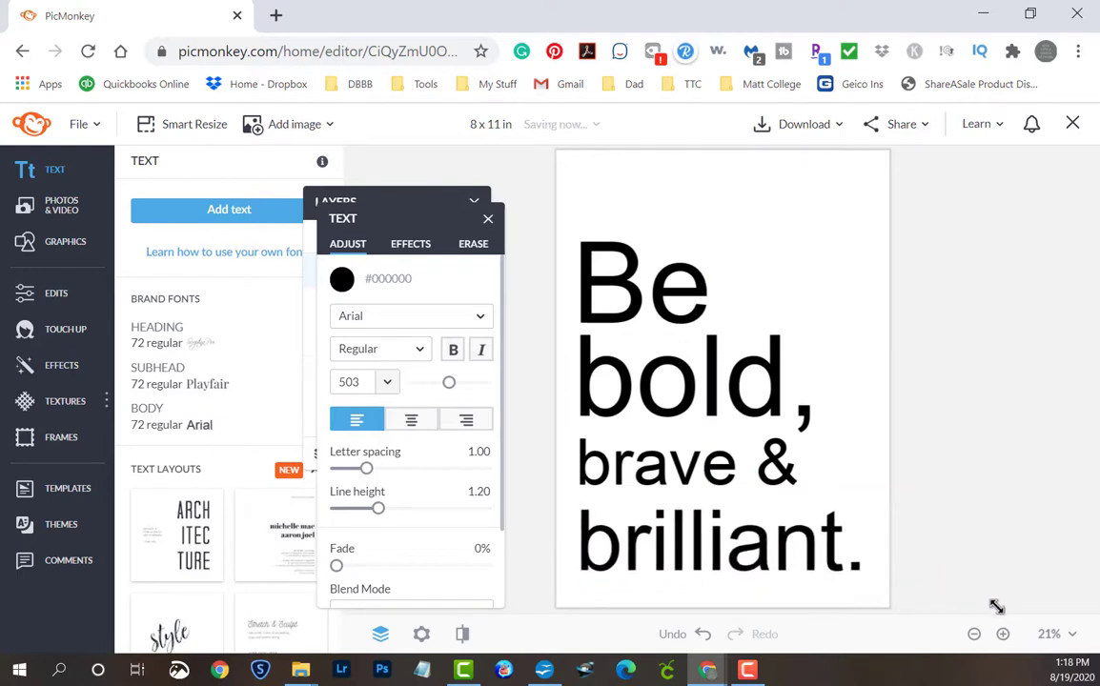
click(672, 457)
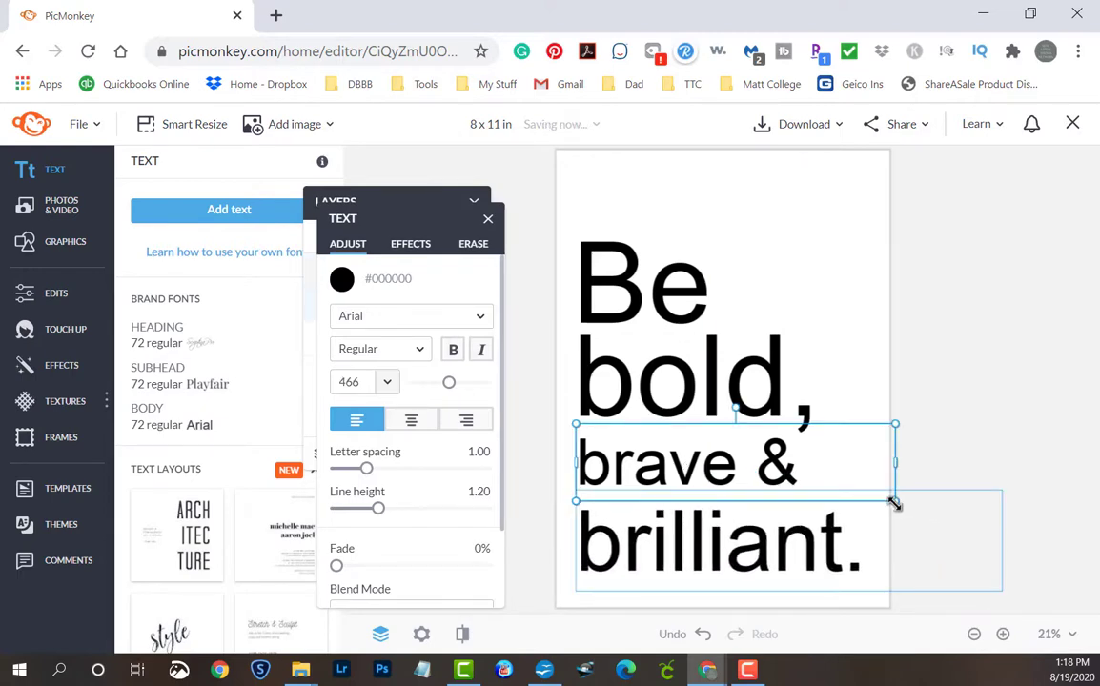
drag(894, 503, 981, 525)
- Enlarge the "bold," text to about size 1028 and reposition it just above "brave &" along the left margin
click(713, 389)
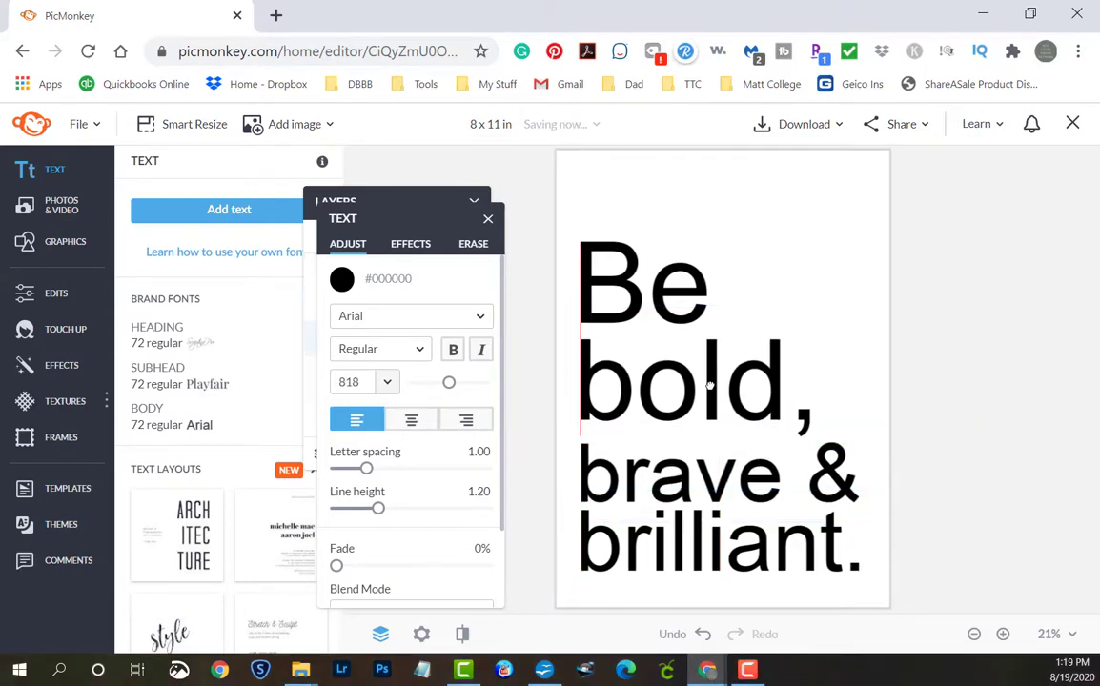
drag(712, 389, 713, 354)
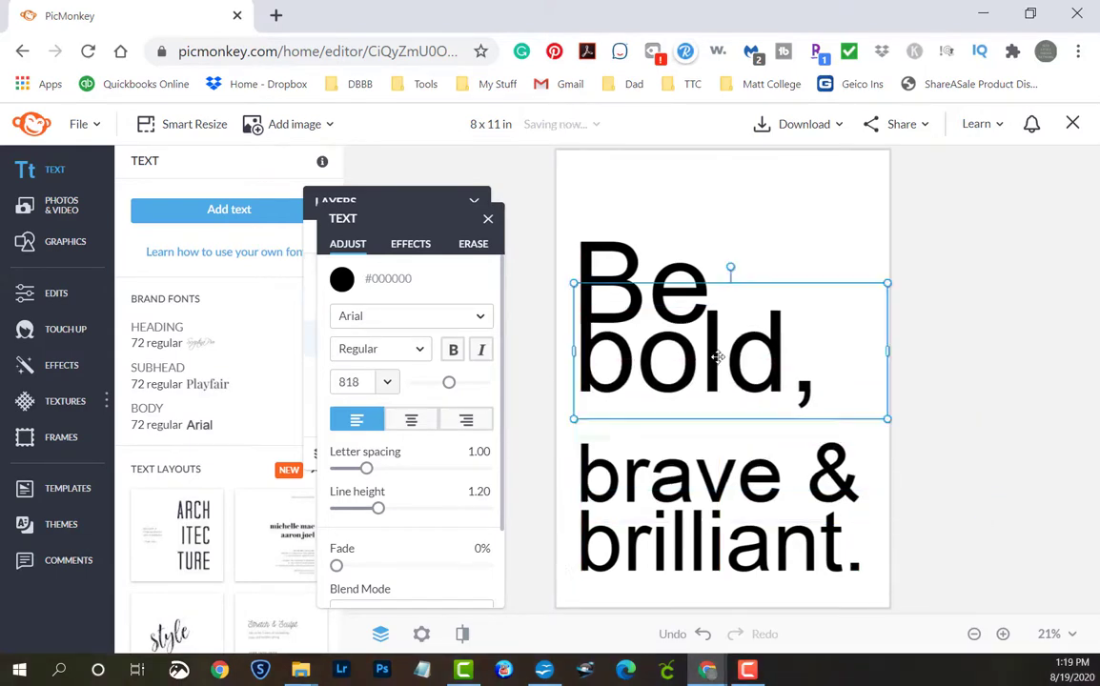
drag(890, 421, 954, 466)
drag(705, 382, 705, 391)
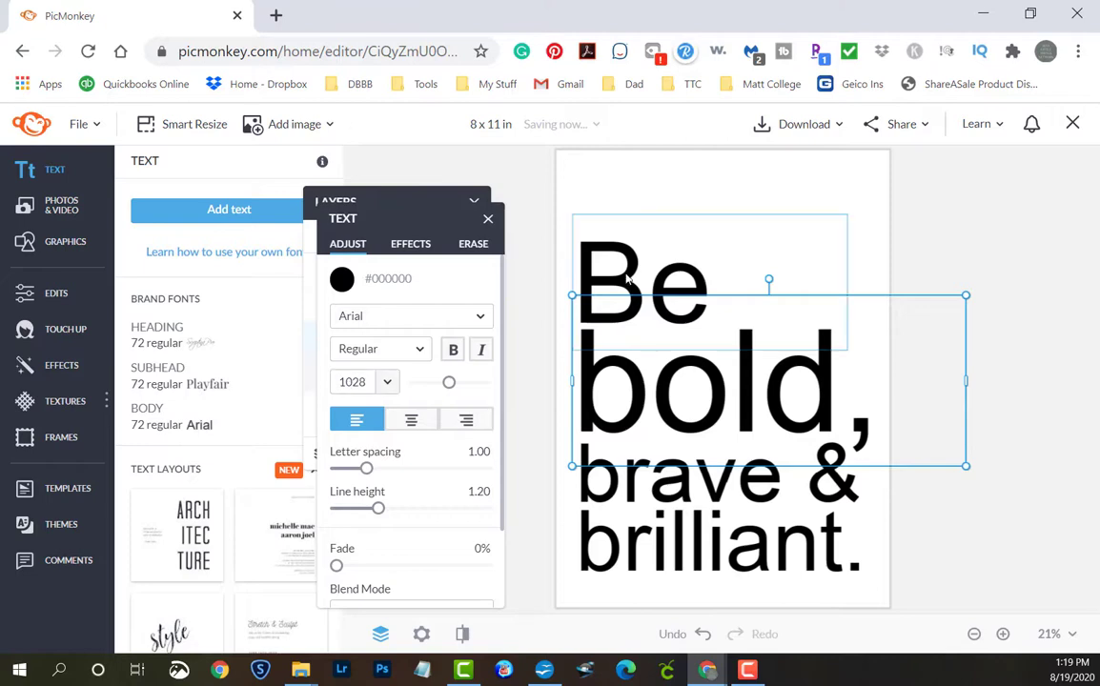
- Set the size of the "Be" text to 1028 to match "bold,"
key(Tab)
drag(358, 381, 316, 383)
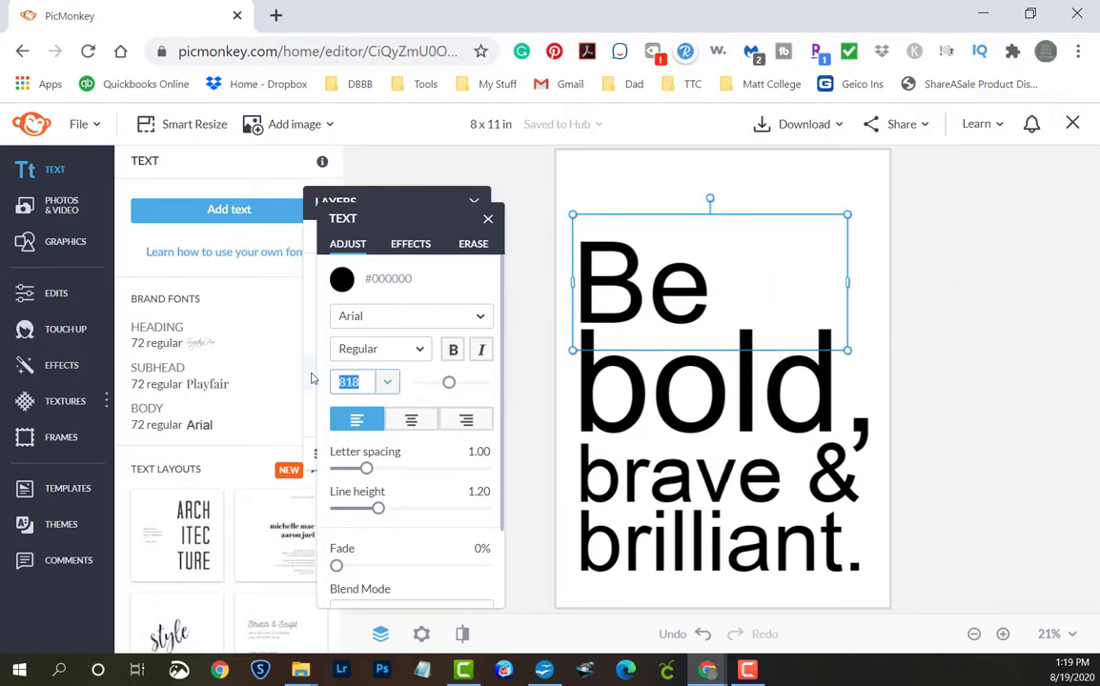
text(1028)
key(Return)
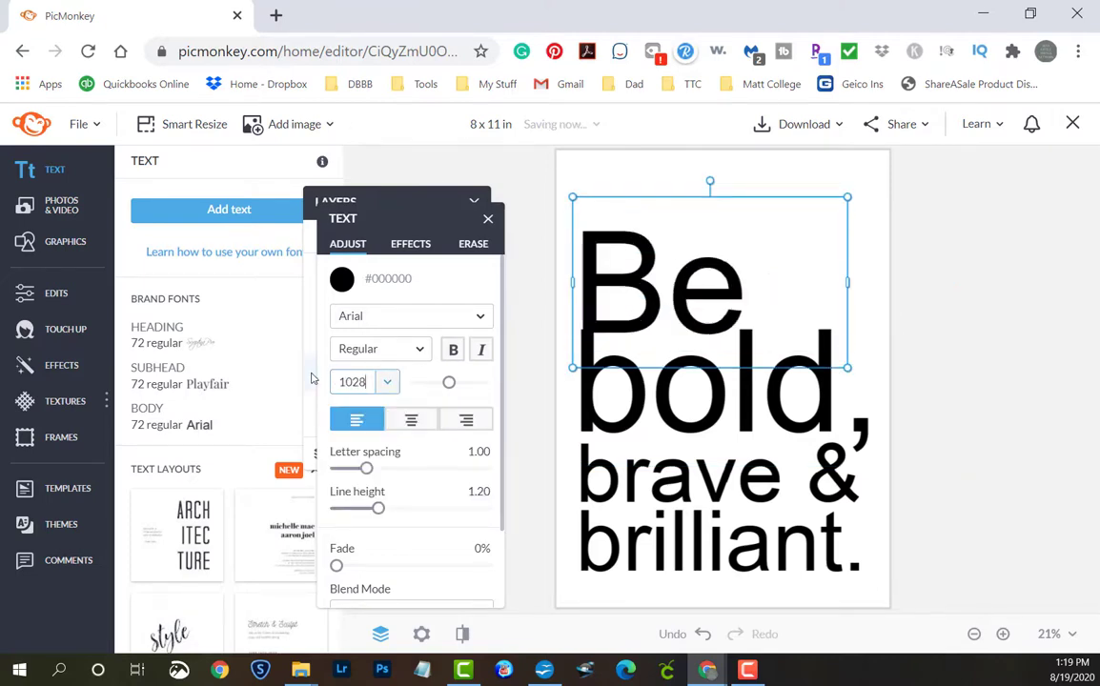
- Move the "Be" text up clear of "bold," and align it with the other lines' left edge
click(1010, 443)
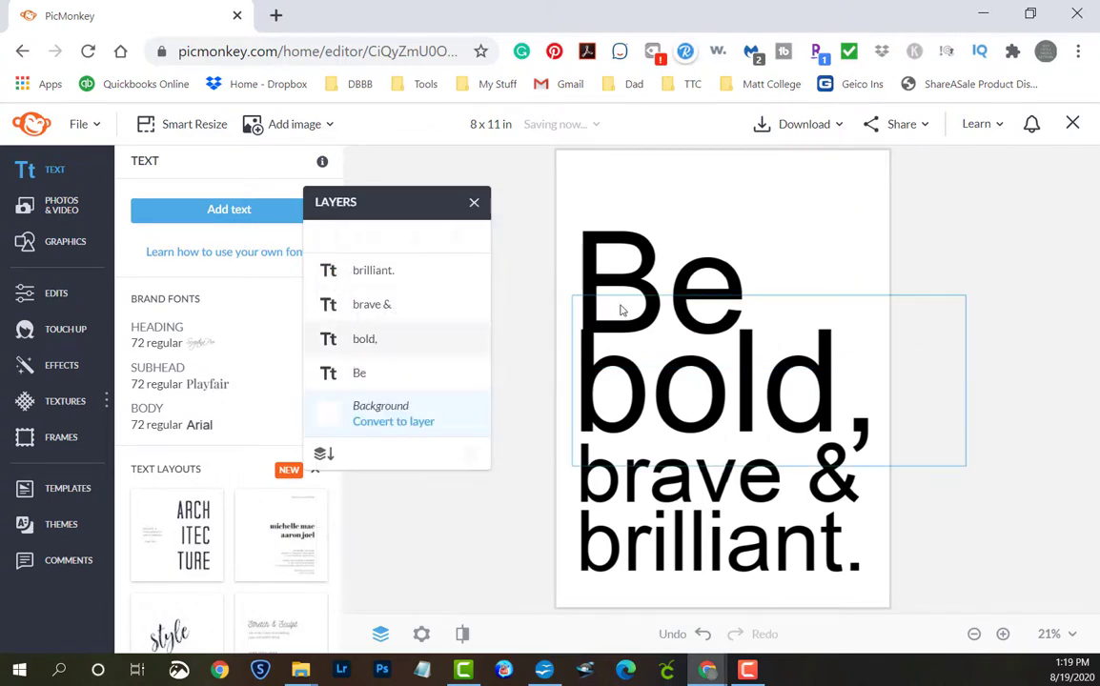
drag(598, 250, 654, 283)
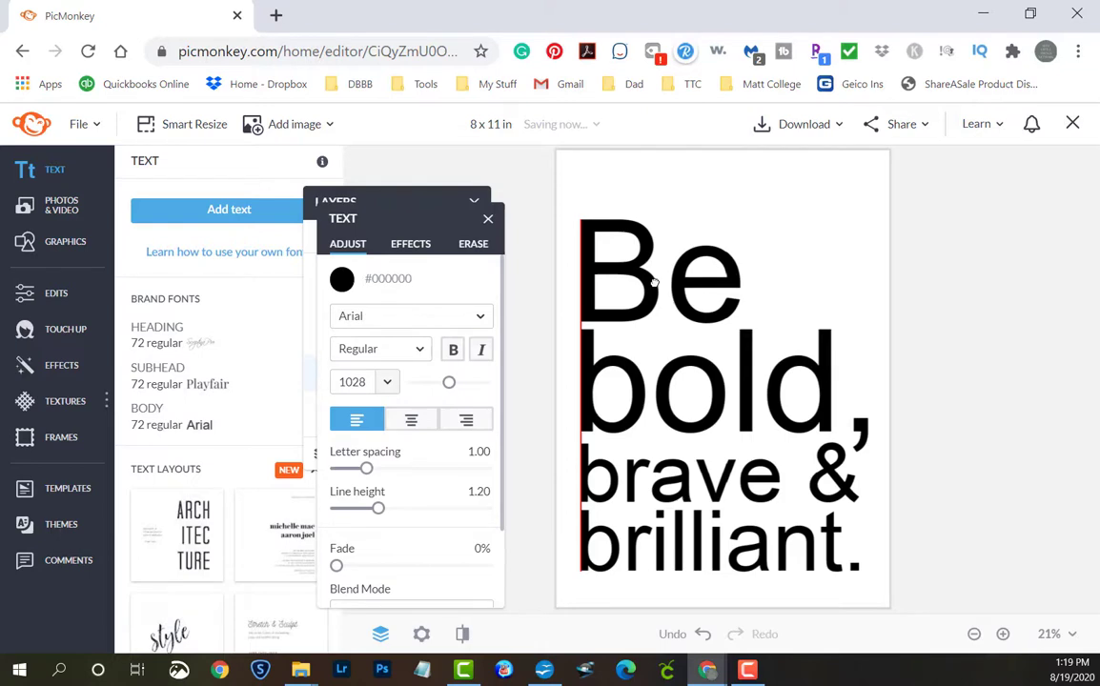
drag(654, 283, 655, 284)
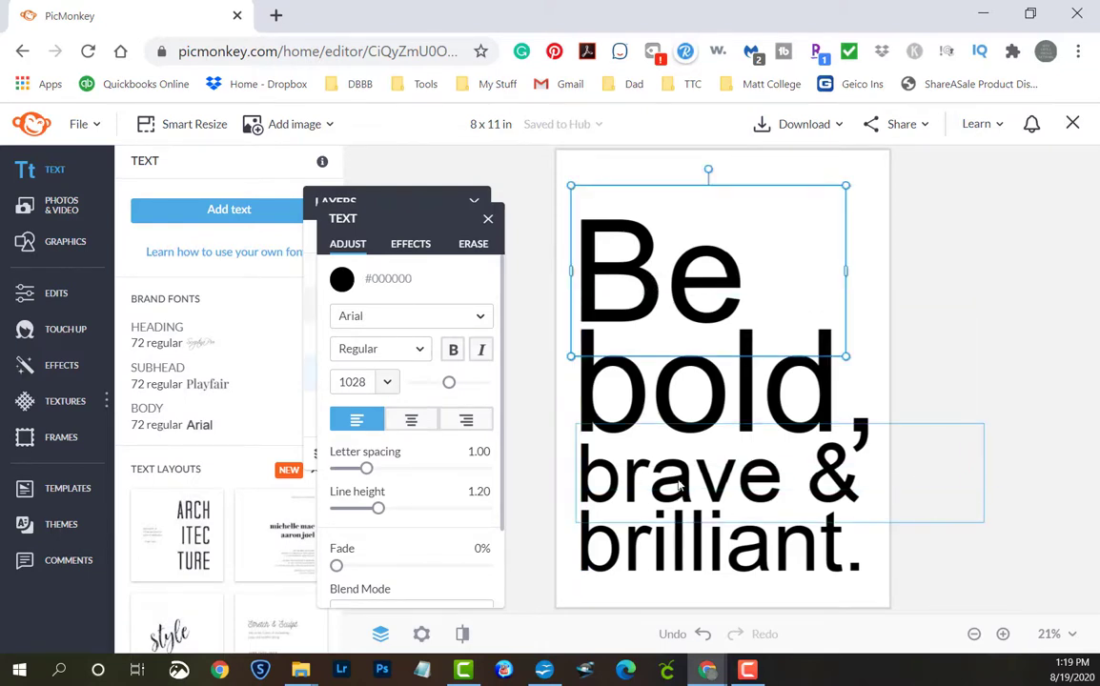
click(952, 352)
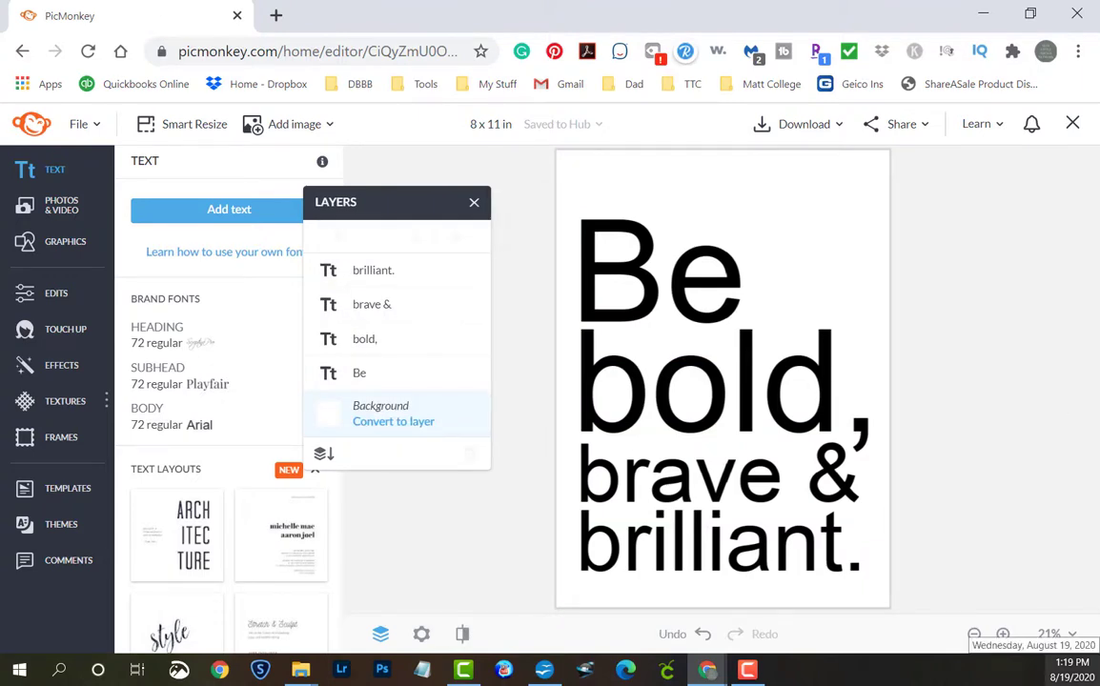
- Make the canvas background transparent
click(885, 193)
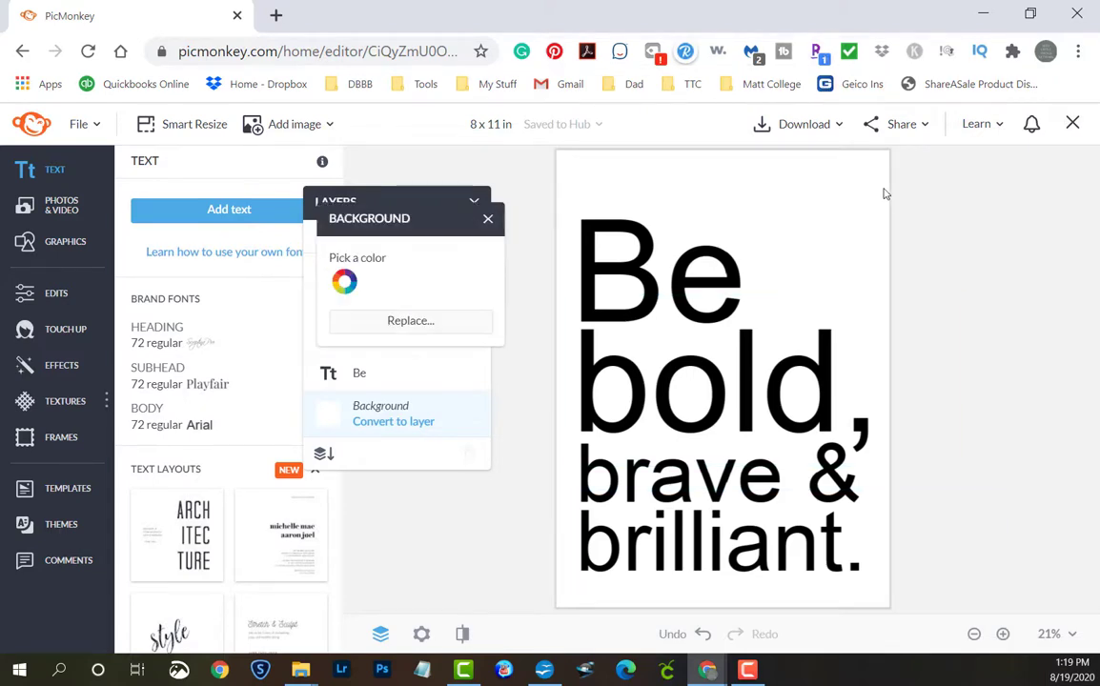
click(349, 283)
click(386, 481)
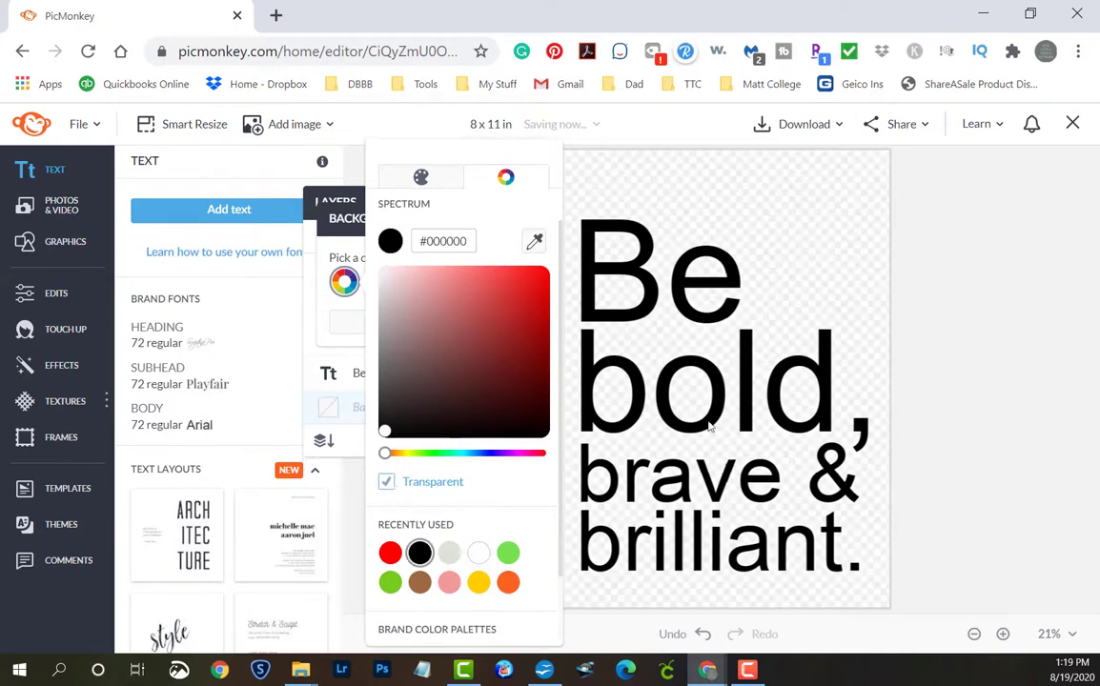
click(973, 289)
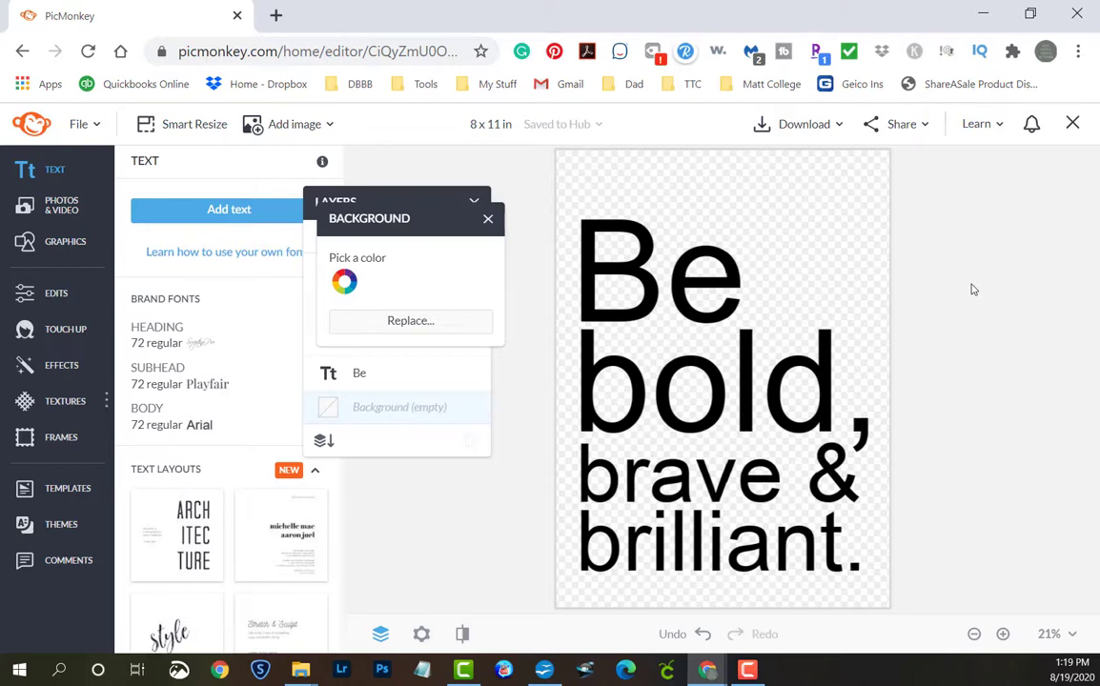
- Download the design as a PNG image named "Be Bold 8 x 11 in.png" and close the browser window
click(831, 127)
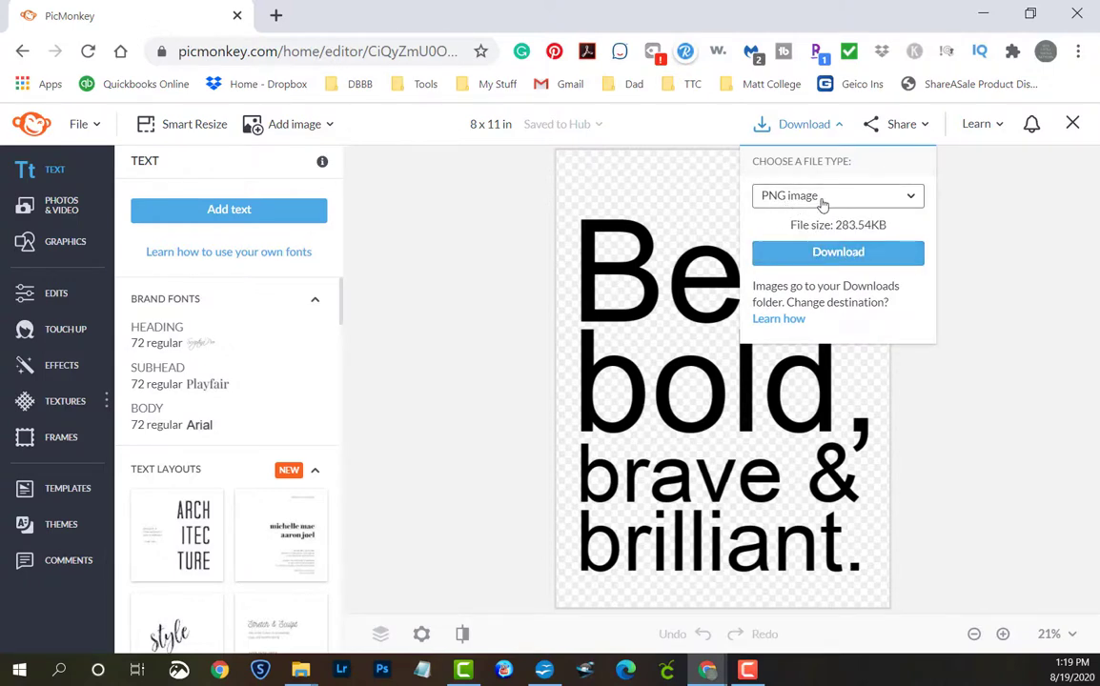
click(823, 252)
key(Home)
text(Be B)
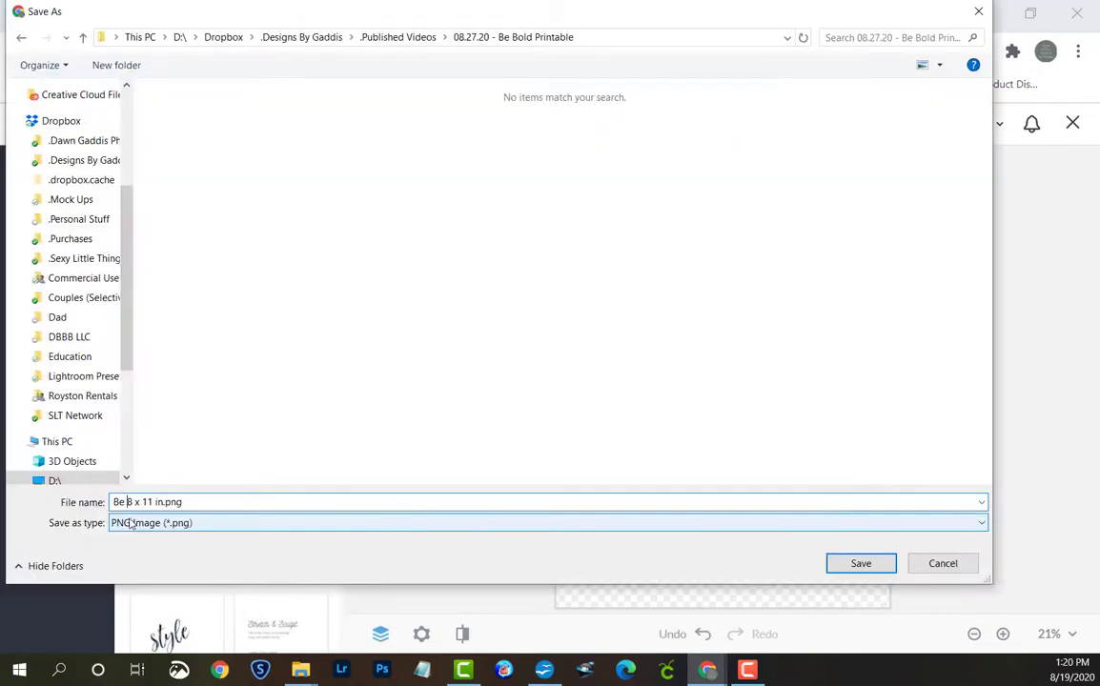
text(old)
click(861, 563)
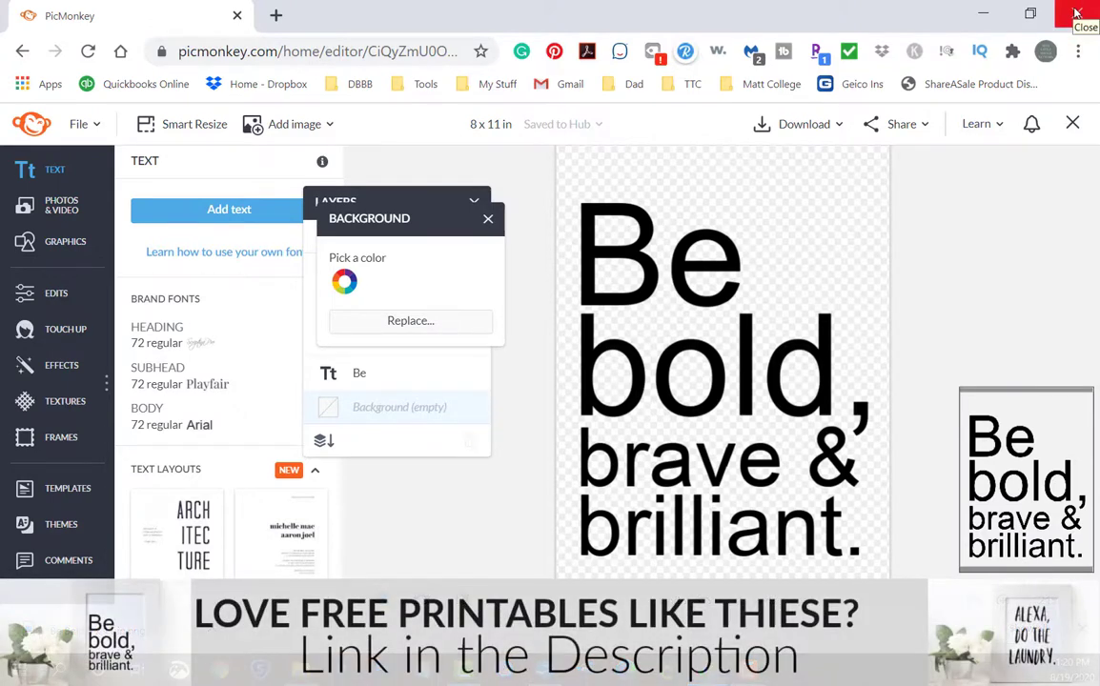
click(1076, 12)
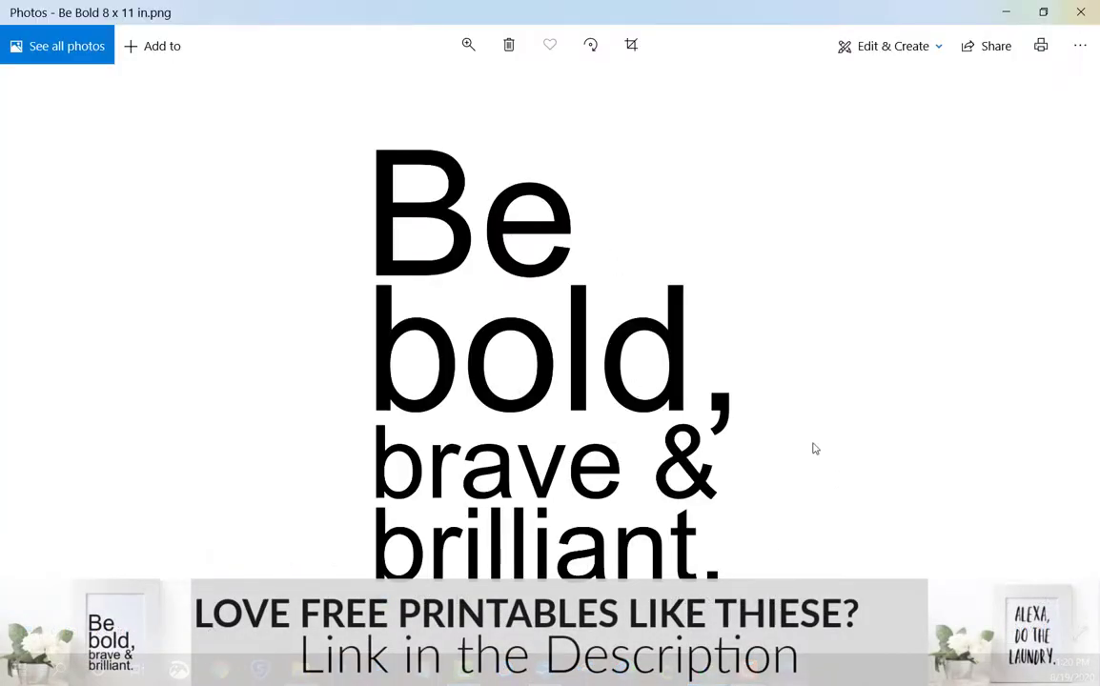